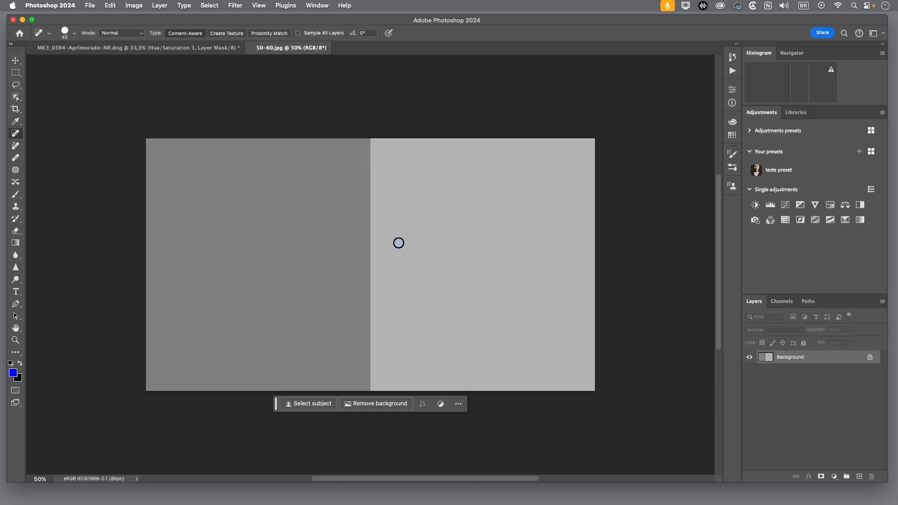
Try Unsharp Mask on the two-tone grey image with an Amount of 82%.
{"action": "key", "text": "super+1"}
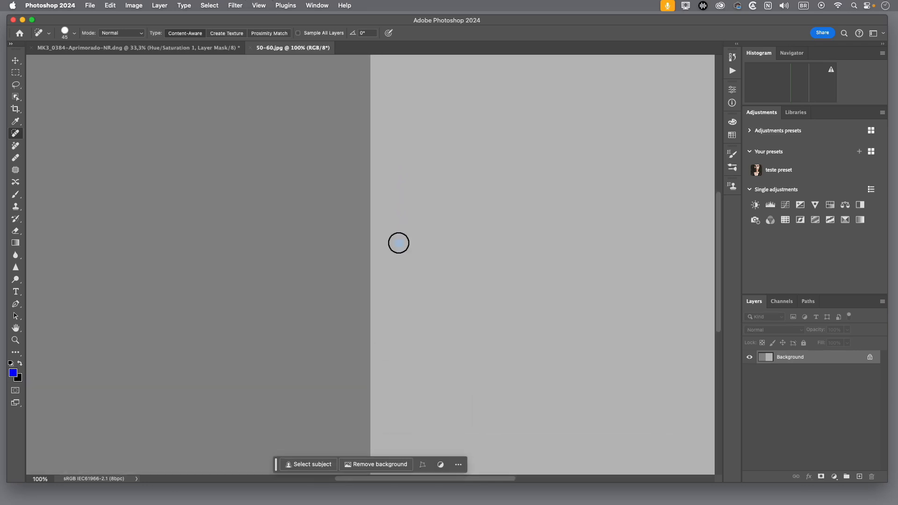
{"action": "left_click", "coordinate": [236, 7]}
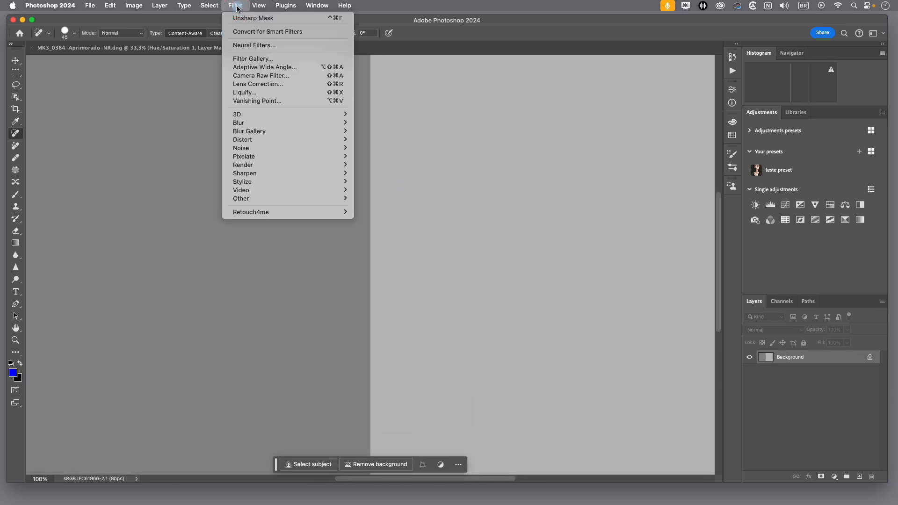
{"action": "mouse_move", "coordinate": [265, 176]}
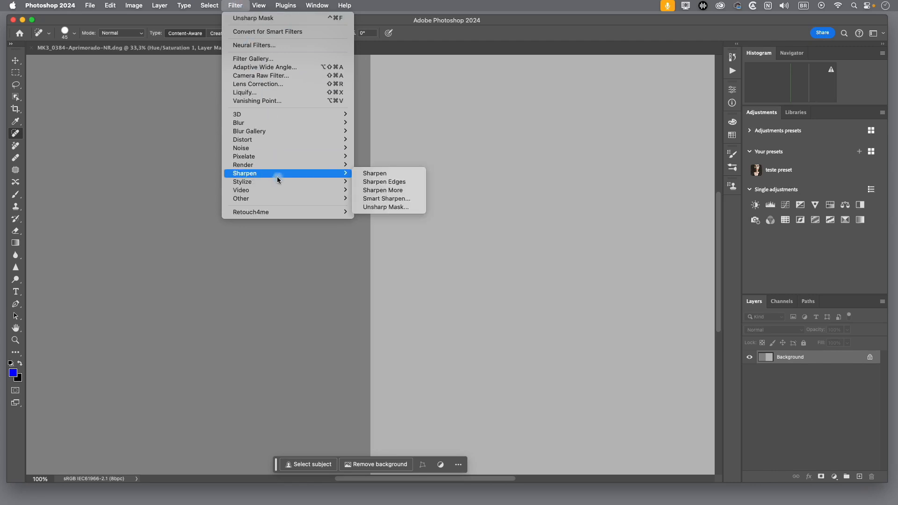
{"action": "left_click", "coordinate": [394, 208]}
{"action": "left_click_drag", "start_coordinate": [594, 94], "coordinate": [270, 93]}
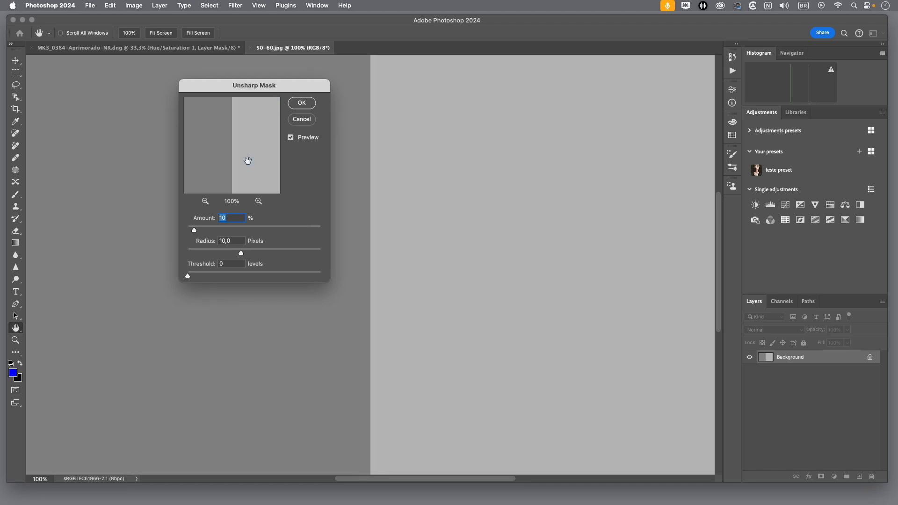
{"action": "left_click_drag", "start_coordinate": [194, 231], "coordinate": [246, 233]}
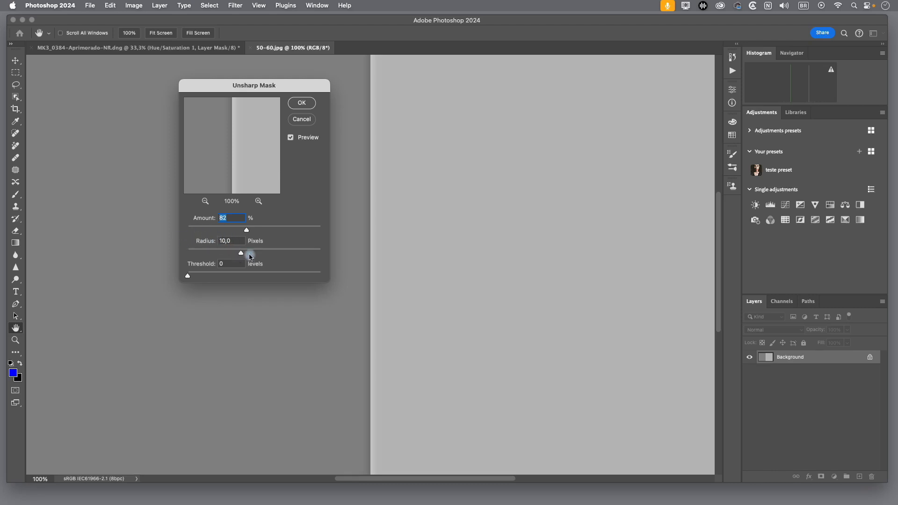
Try an Unsharp Mask Amount of 167%, with a Radius of 15,6 pixels and a reduced one of 5,1 pixels.
{"action": "left_click_drag", "start_coordinate": [243, 256], "coordinate": [234, 253]}
{"action": "left_click_drag", "start_coordinate": [236, 254], "coordinate": [244, 256]}
{"action": "left_click_drag", "start_coordinate": [247, 230], "coordinate": [284, 231]}
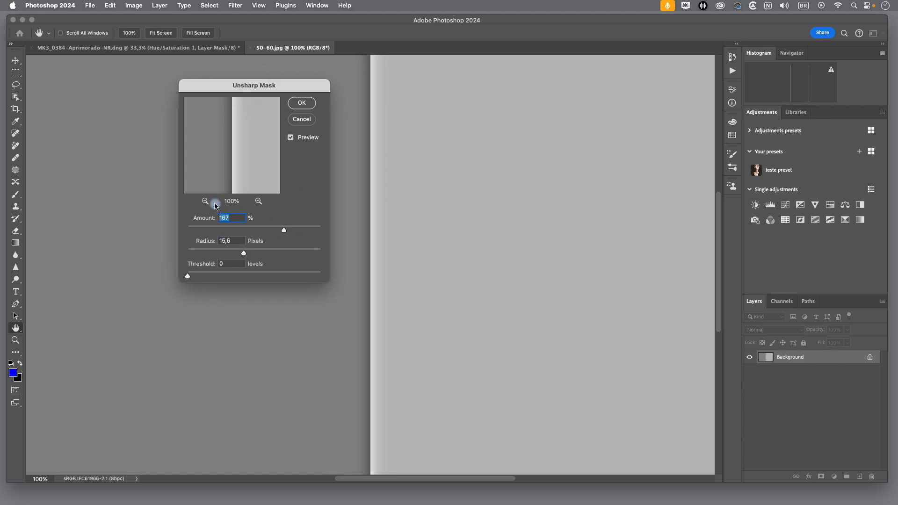
{"action": "left_click_drag", "start_coordinate": [243, 253], "coordinate": [224, 253]}
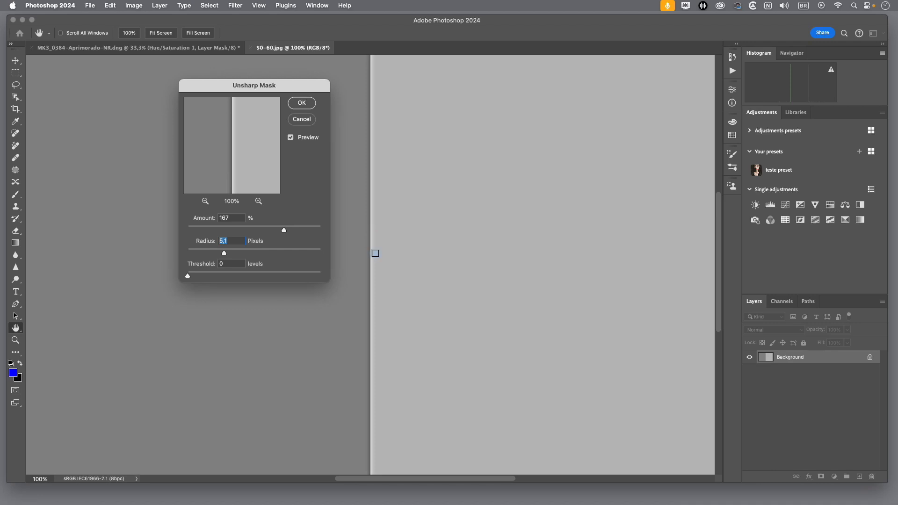
Try an Unsharp Mask Radius of 12,8 pixels on the edge between the grey tones, and lower it again to compare.
{"action": "left_click", "coordinate": [375, 254], "text": "super"}
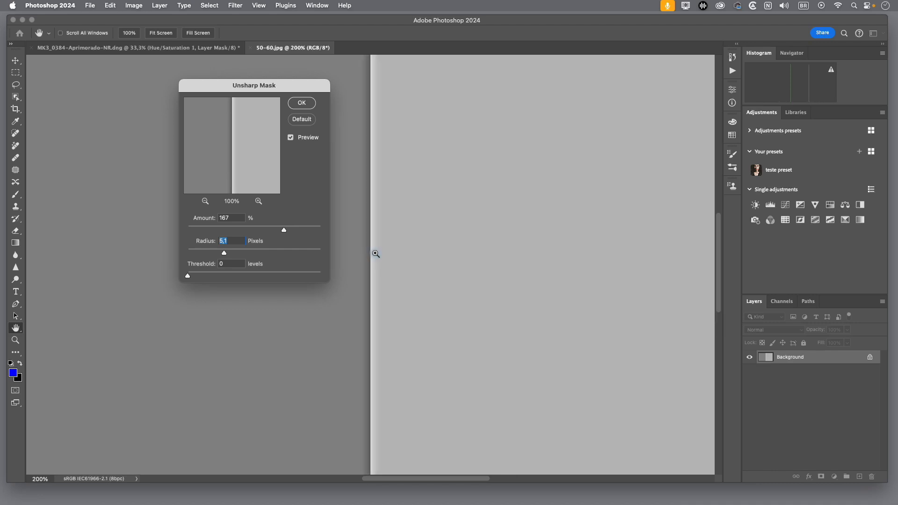
{"action": "left_click", "coordinate": [376, 254], "text": "super"}
{"action": "left_click", "coordinate": [376, 254], "text": "super"}
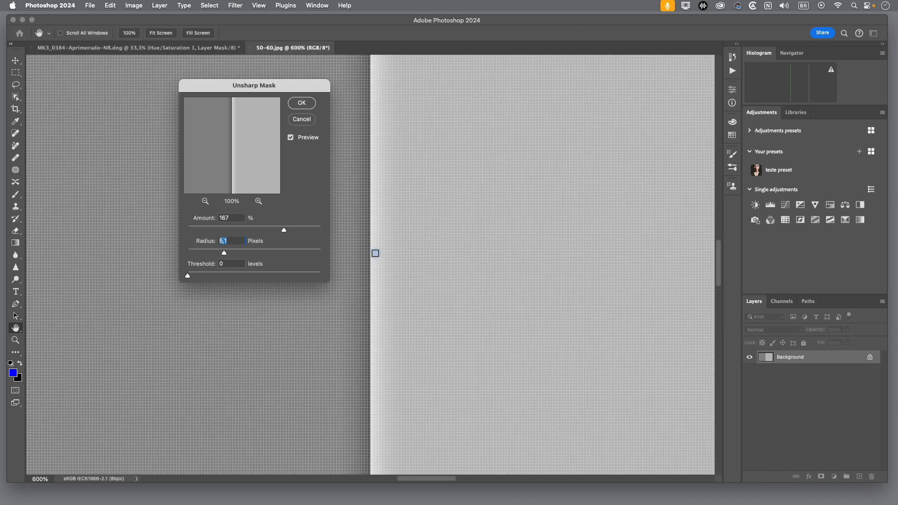
{"action": "left_click_drag", "start_coordinate": [226, 255], "coordinate": [246, 260]}
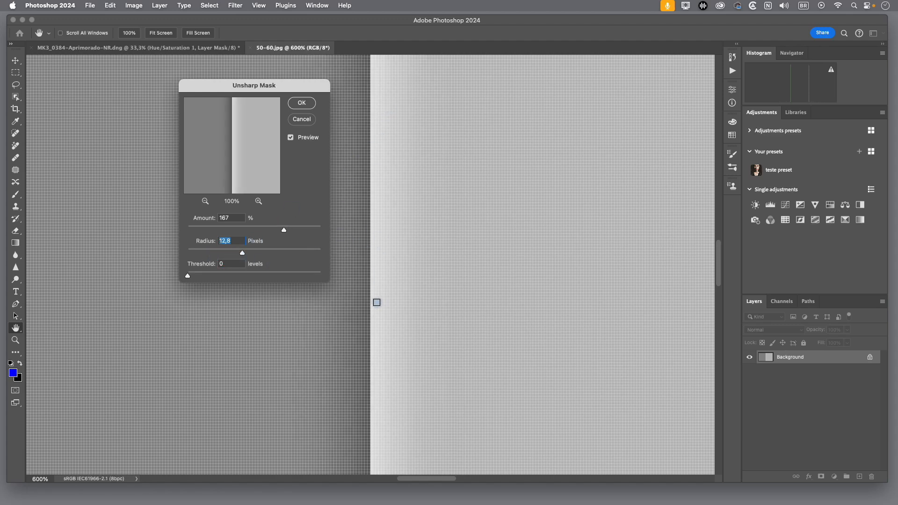
{"action": "left_click_drag", "start_coordinate": [246, 256], "coordinate": [221, 254]}
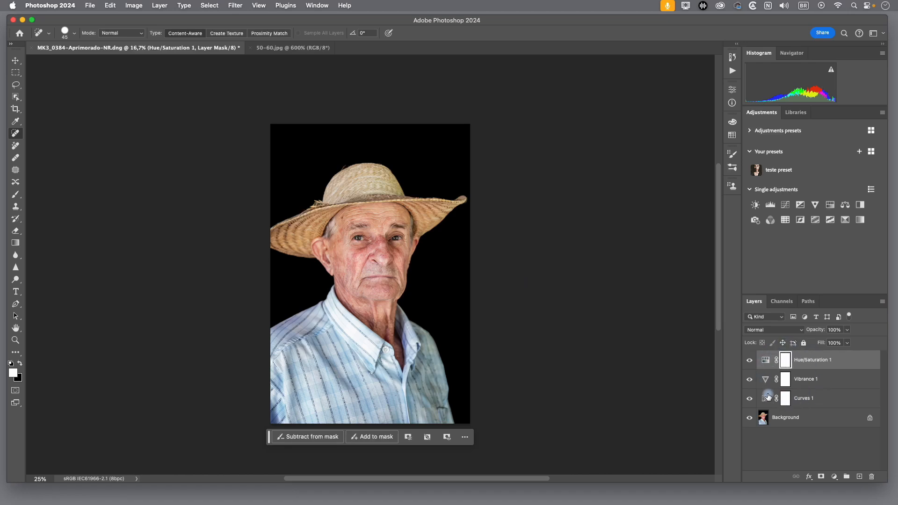
Detach the Layers panel from its dock and enlarge it until the portrait's whole layer stack fits.
{"action": "left_click", "coordinate": [843, 380]}
{"action": "left_click", "coordinate": [846, 364]}
{"action": "left_click", "coordinate": [840, 398]}
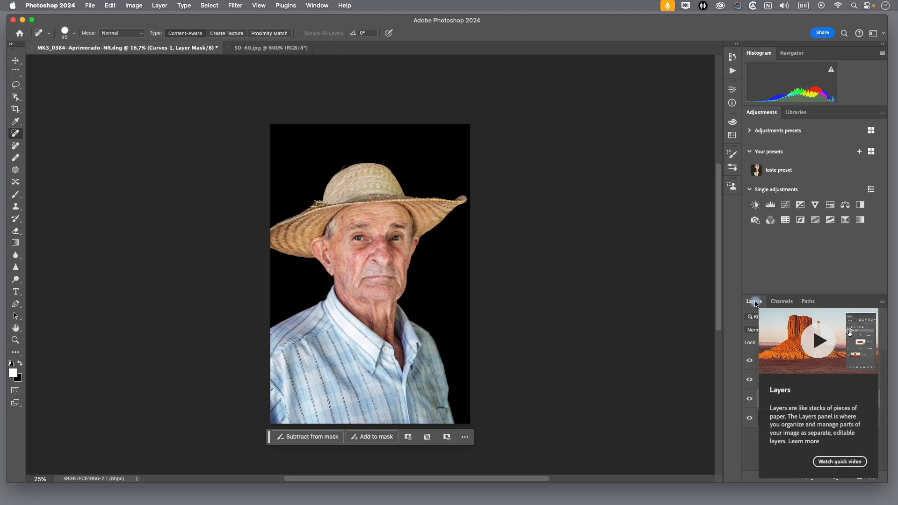
{"action": "left_click_drag", "start_coordinate": [755, 302], "coordinate": [498, 93]}
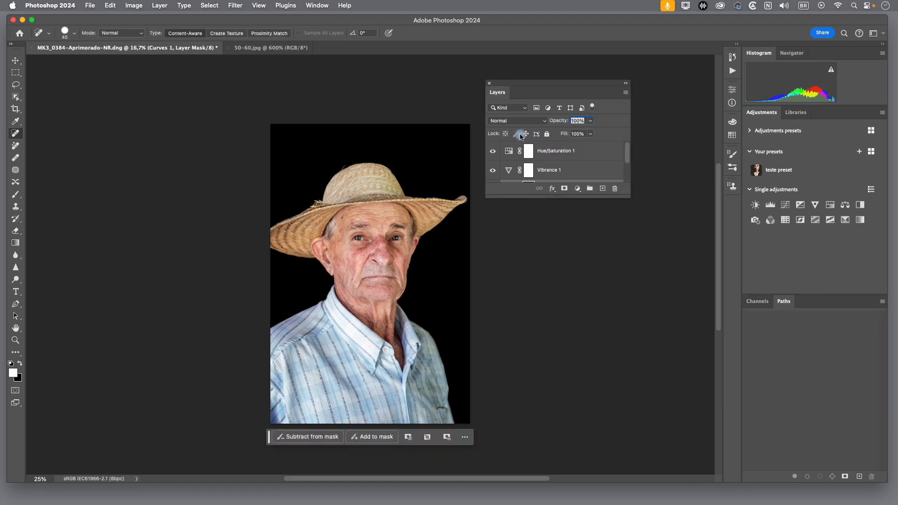
{"action": "left_click_drag", "start_coordinate": [621, 192], "coordinate": [643, 305]}
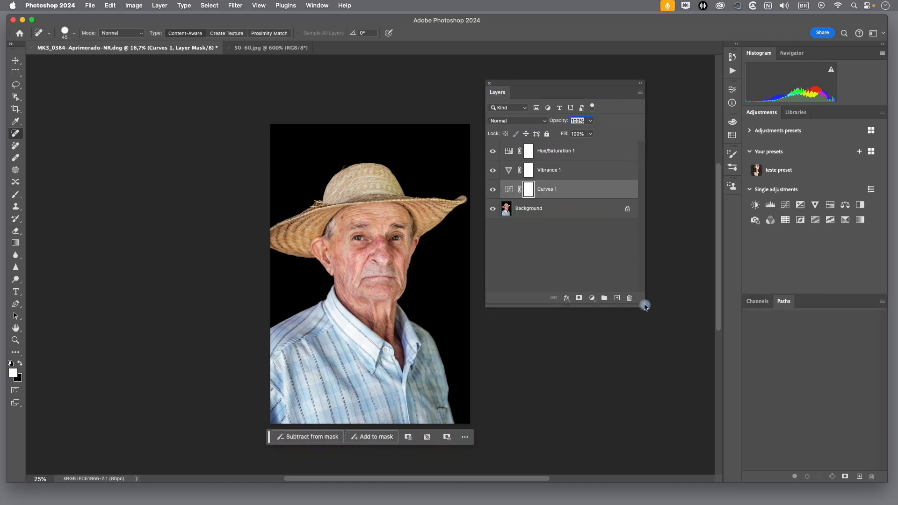
Stamp all visible layers into a new merged layer above the Hue/Saturation 1 layer.
{"action": "left_click", "coordinate": [604, 156]}
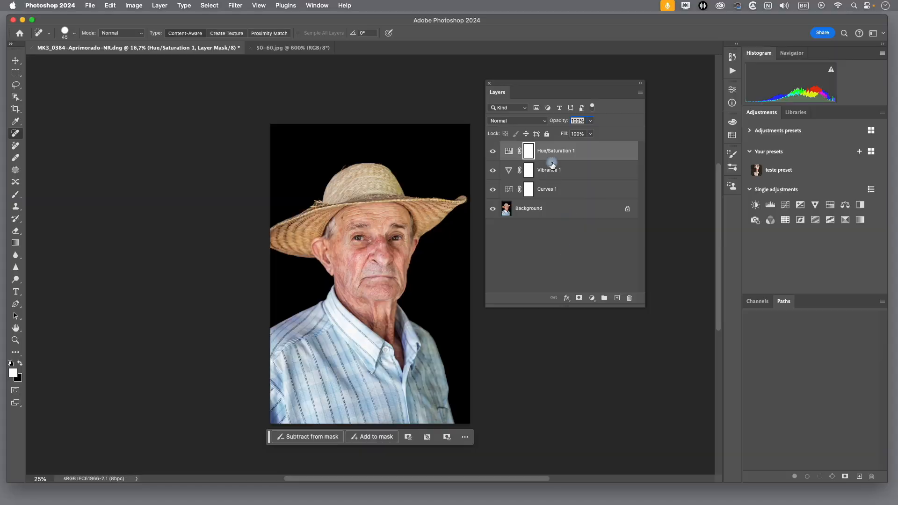
{"action": "left_click", "coordinate": [614, 154]}
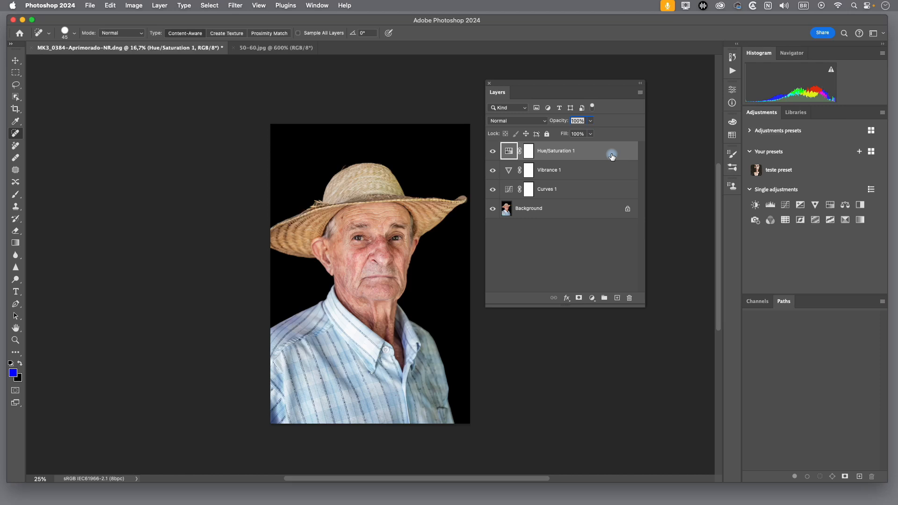
{"action": "key", "text": "super+alt+shift+e"}
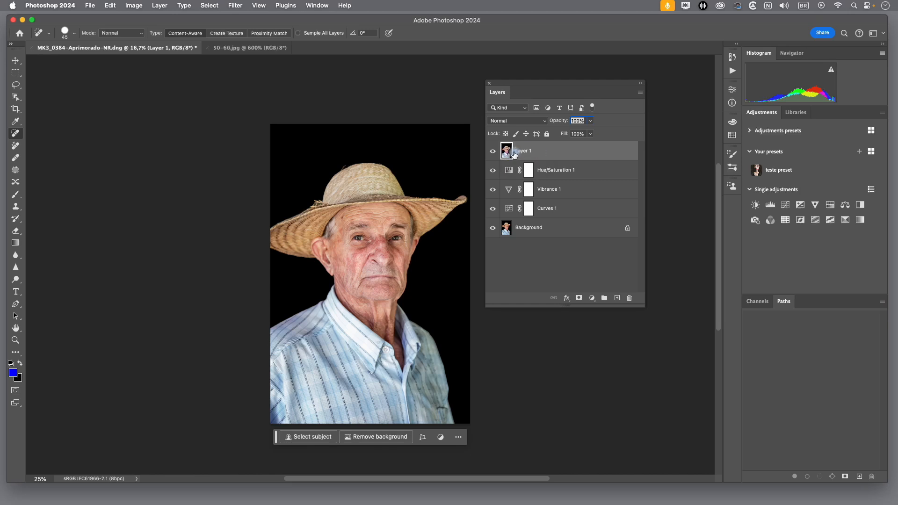
Start Unsharp Mask on the merged Layer 1 with Amount 20% and Radius 20 pixels.
{"action": "left_click", "coordinate": [235, 5]}
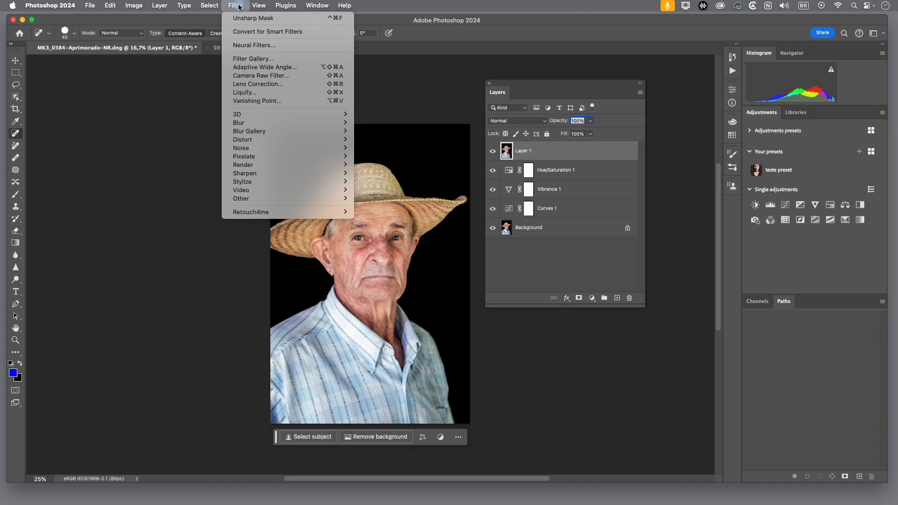
{"action": "mouse_move", "coordinate": [259, 174]}
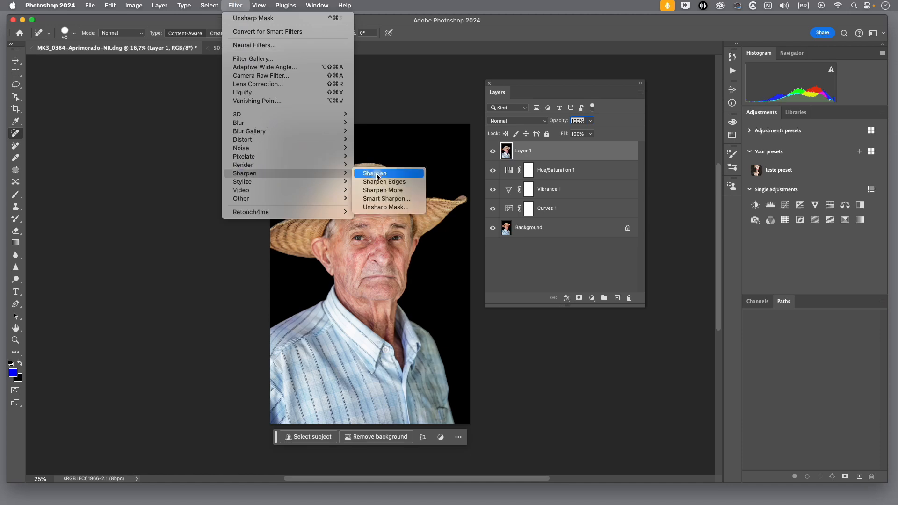
{"action": "left_click", "coordinate": [373, 208]}
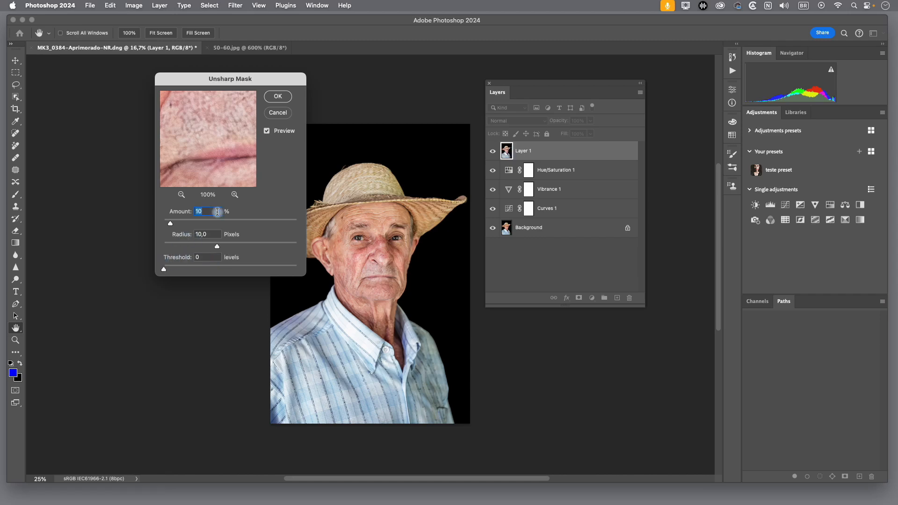
{"action": "left_click_drag", "start_coordinate": [192, 205], "coordinate": [197, 206]}
{"action": "left_click", "coordinate": [182, 231]}
{"action": "type", "text": "20"}
Compare the man's eye with the sharpening preview off and on, and apply the Unsharp Mask filter.
{"action": "left_click_drag", "start_coordinate": [201, 112], "coordinate": [196, 143]}
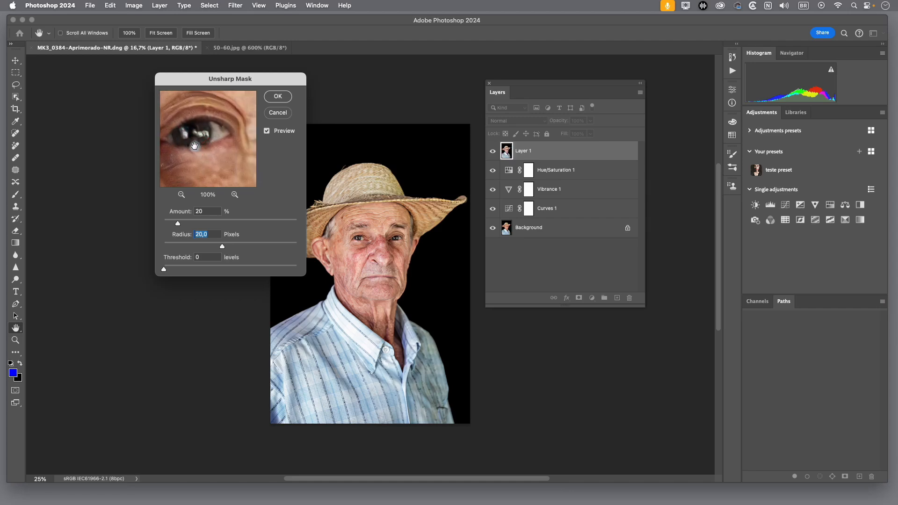
{"action": "left_click", "coordinate": [267, 133]}
{"action": "left_click", "coordinate": [268, 133]}
{"action": "left_click_drag", "start_coordinate": [206, 139], "coordinate": [207, 149]}
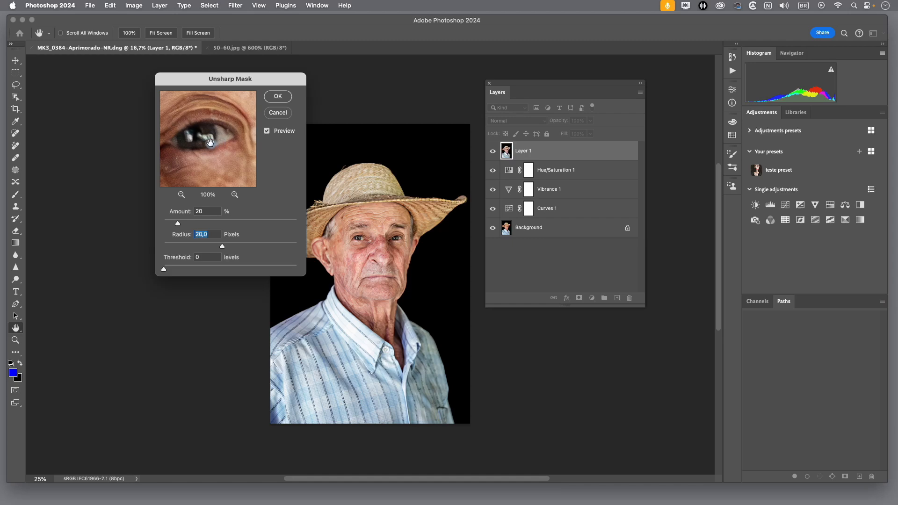
{"action": "left_click_drag", "start_coordinate": [206, 145], "coordinate": [209, 172]}
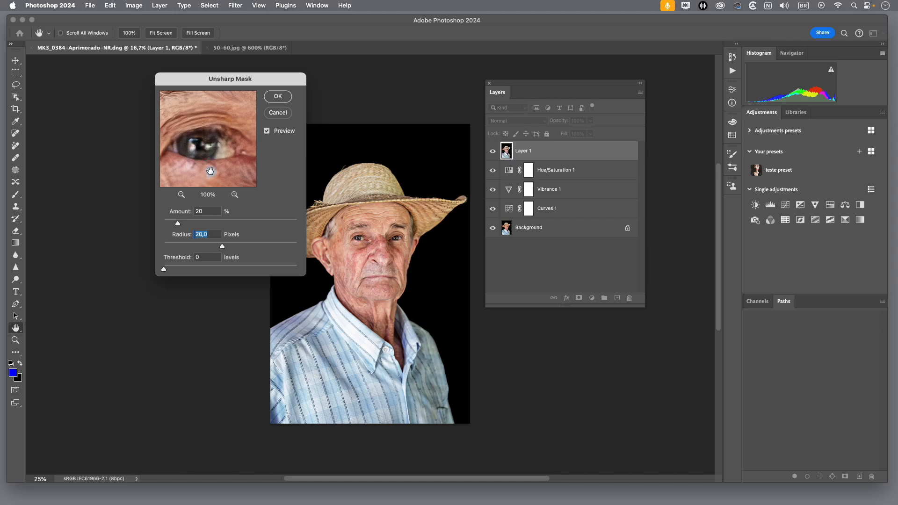
{"action": "left_click", "coordinate": [279, 97]}
{"action": "key", "text": "j"}
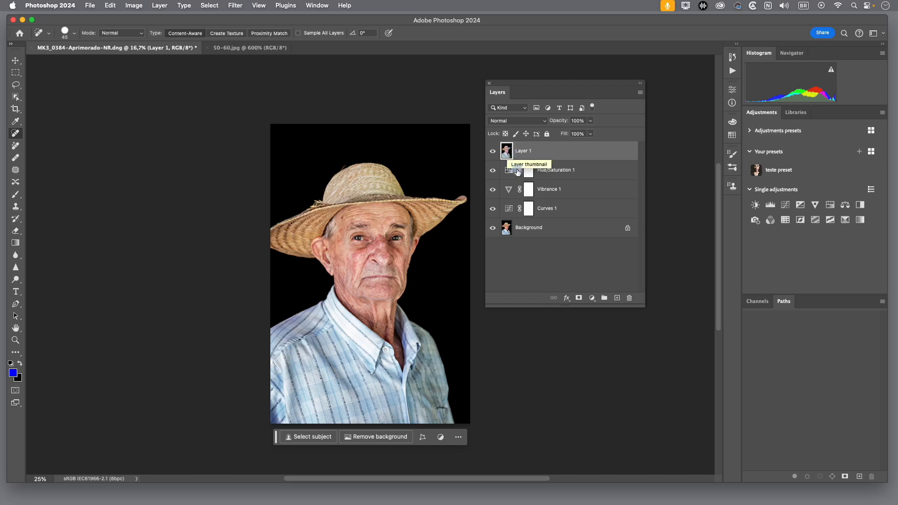
Add a layer mask to Layer 1 and invert it to black to hide the sharpening.
{"action": "left_click", "coordinate": [579, 300]}
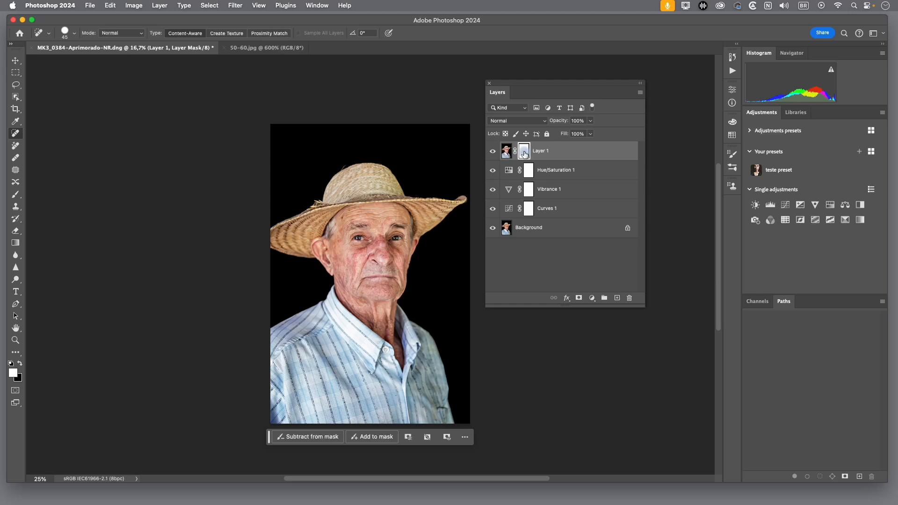
{"action": "key", "text": "i"}
{"action": "left_click_drag", "start_coordinate": [524, 153], "coordinate": [525, 154]}
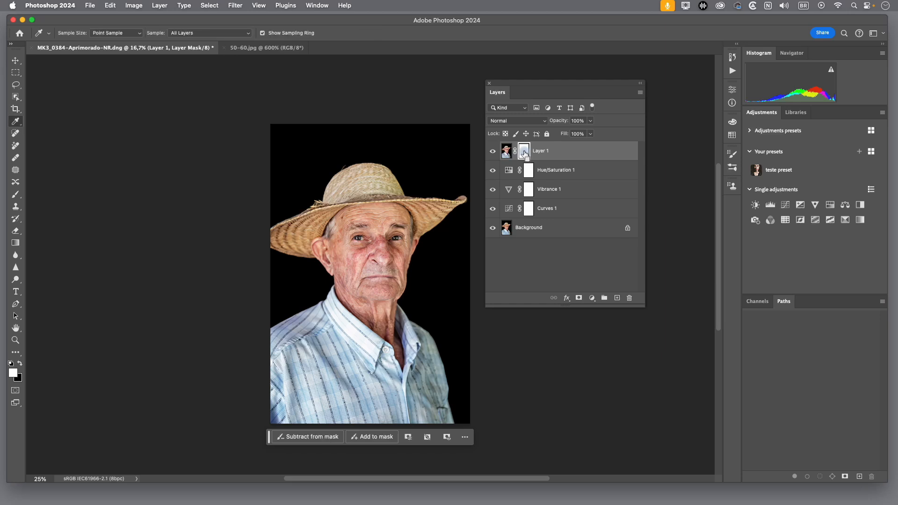
{"action": "key", "text": "super+i"}
Disable and re-enable Layer 1's mask repeatedly to compare the face with and without the sharpening.
{"action": "scroll", "coordinate": [374, 251], "scroll_direction": "up", "scroll_amount": 5}
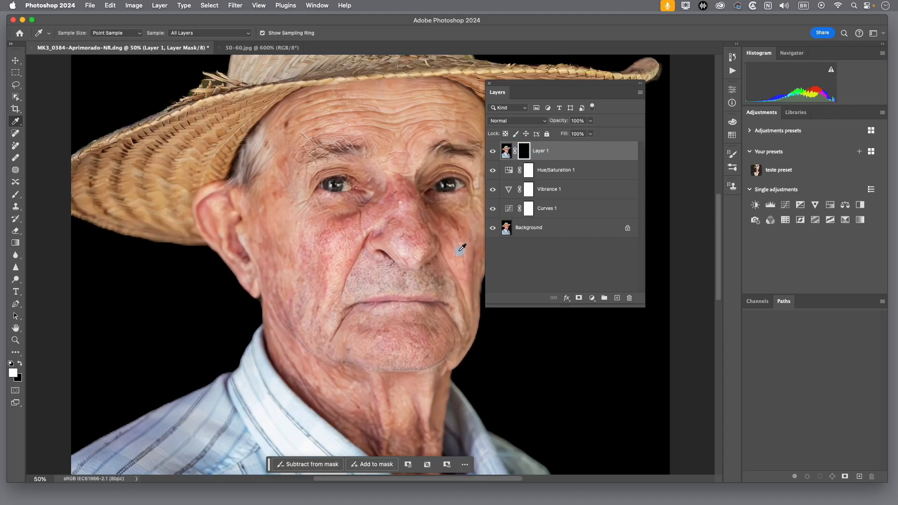
{"action": "left_click_drag", "start_coordinate": [410, 198], "coordinate": [364, 240]}
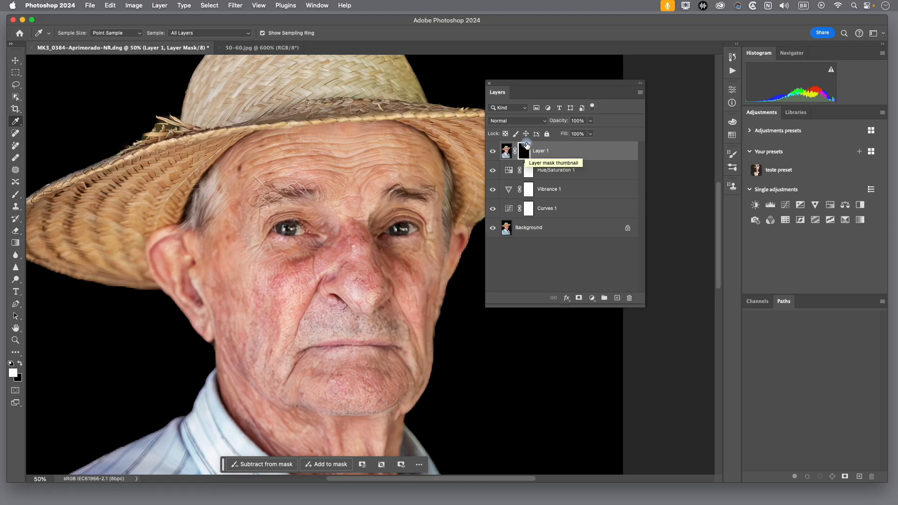
{"action": "left_click", "coordinate": [525, 153], "text": "shift"}
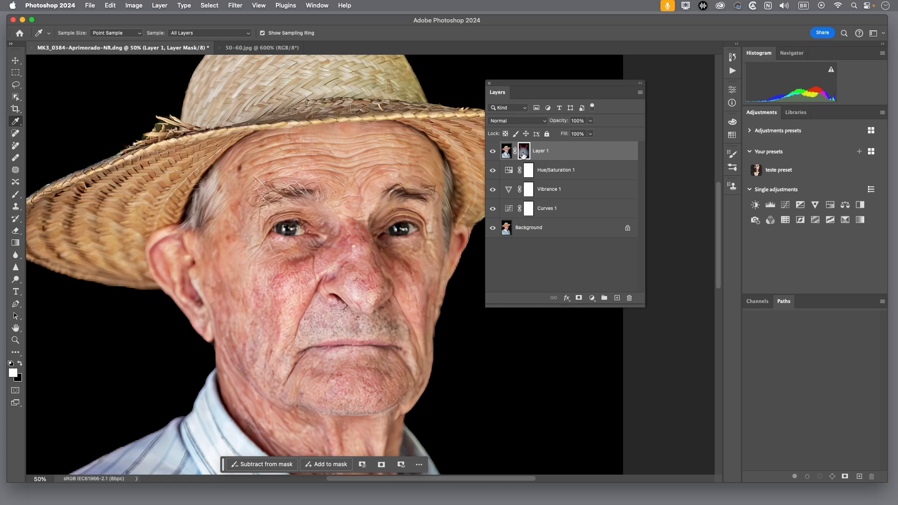
{"action": "left_click", "coordinate": [524, 153], "text": "shift"}
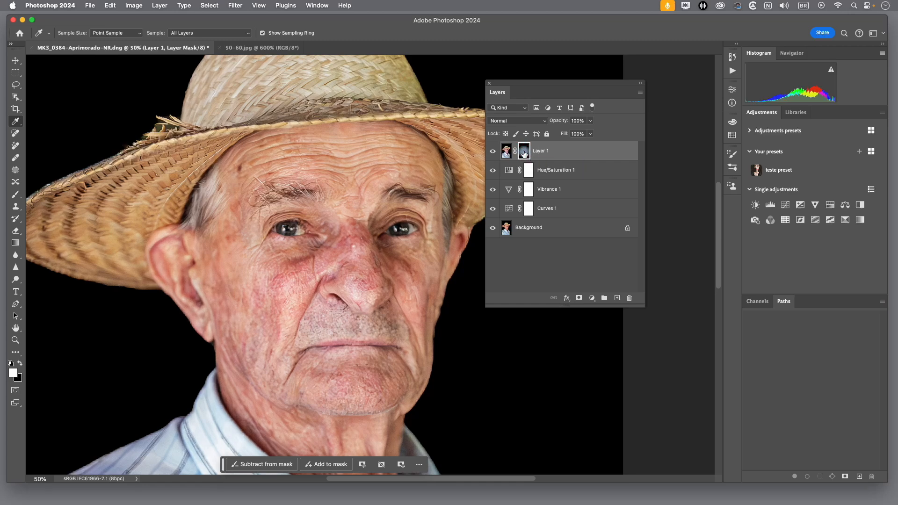
{"action": "left_click", "coordinate": [524, 153], "text": "shift"}
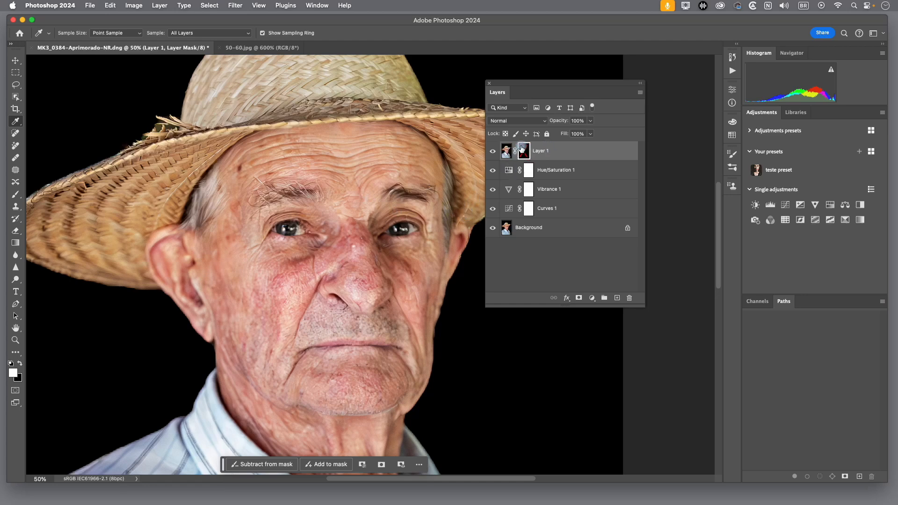
{"action": "left_click", "coordinate": [523, 155], "text": "shift"}
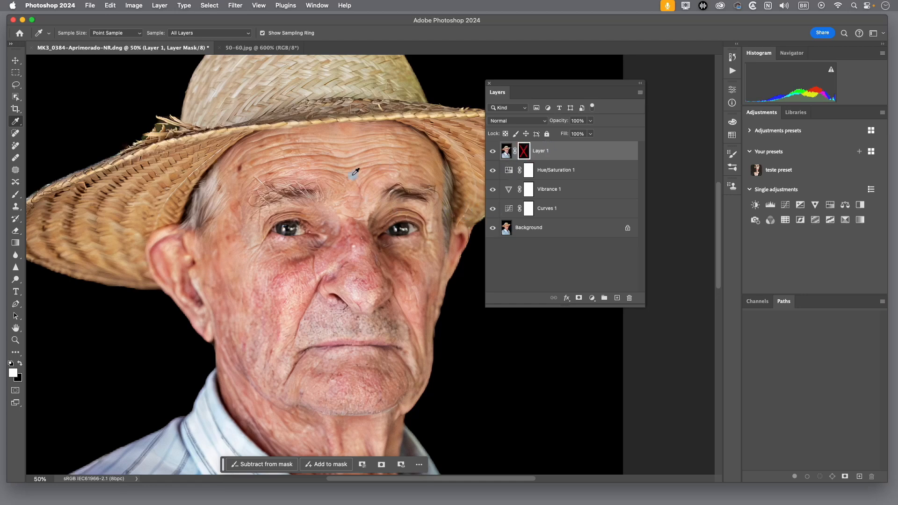
{"action": "left_click", "coordinate": [526, 151], "text": "shift"}
{"action": "left_click", "coordinate": [525, 152]}
{"action": "left_click_drag", "start_coordinate": [525, 152], "coordinate": [531, 156]}
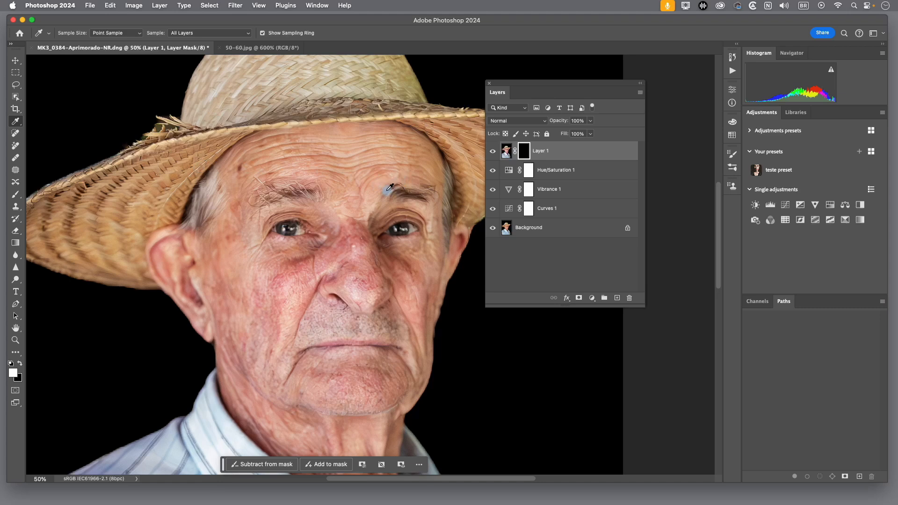
Activate the Brush tool and lower its hardness to 14% at a size of 250 px.
{"action": "key", "text": "b"}
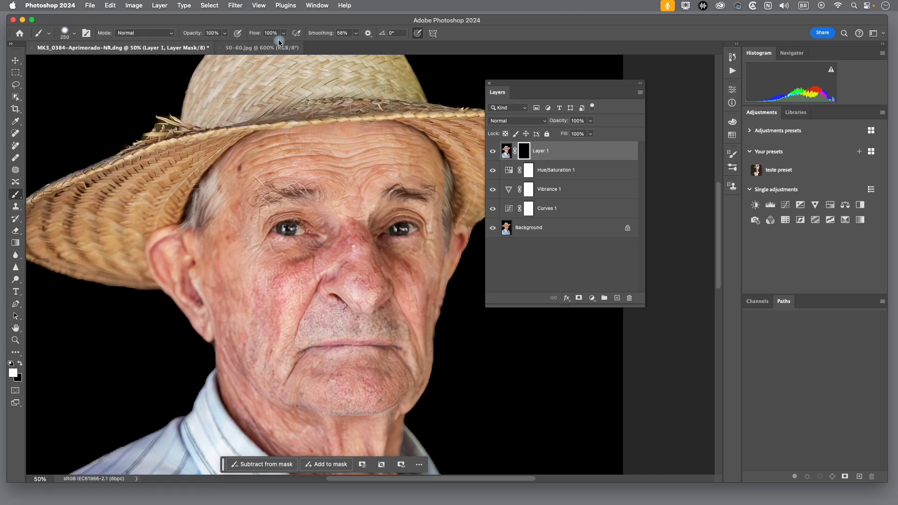
{"action": "left_click", "coordinate": [75, 36]}
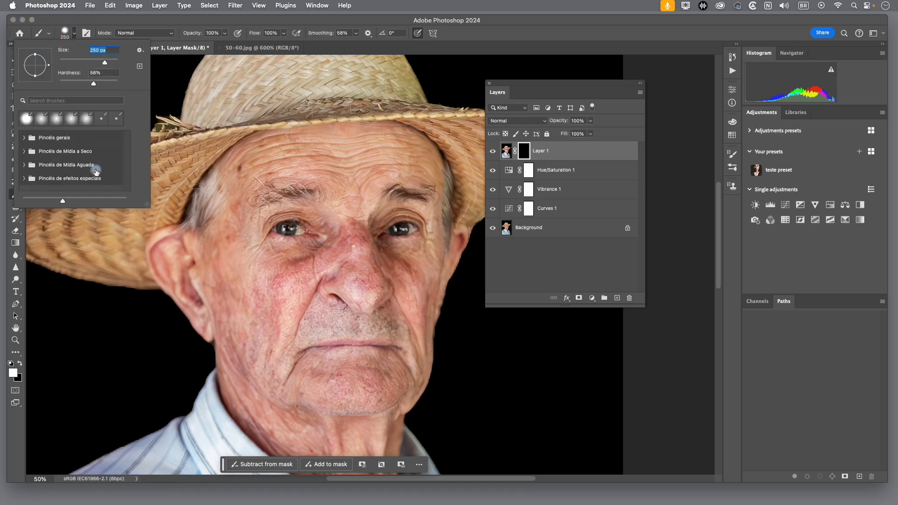
{"action": "mouse_move", "coordinate": [95, 84]}
{"action": "left_mouse_down"}
{"action": "mouse_move", "coordinate": [104, 85]}
{"action": "mouse_move", "coordinate": [77, 85]}
{"action": "mouse_move", "coordinate": [105, 86]}
{"action": "left_mouse_up"}
{"action": "left_click_drag", "start_coordinate": [107, 86], "coordinate": [71, 83]}
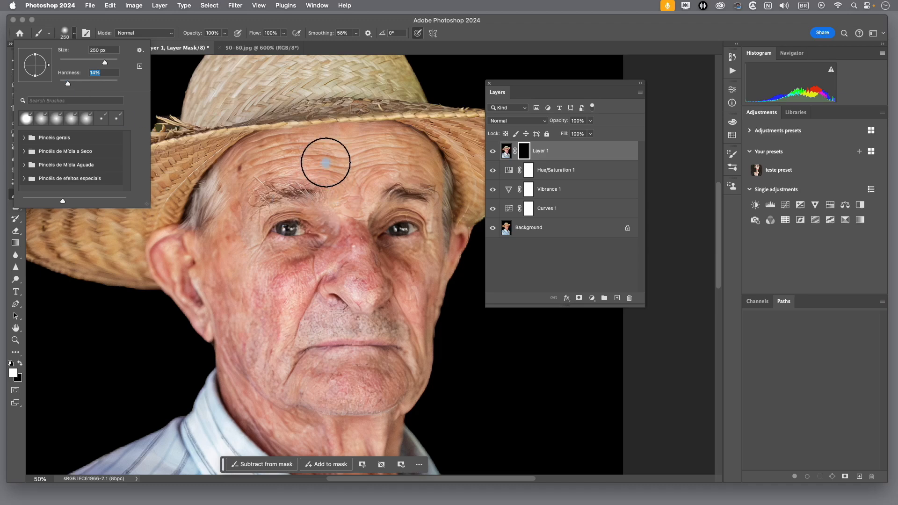
Paint white over the man's face on Layer 1's mask to reveal the sharpening there.
{"action": "left_click", "coordinate": [311, 159]}
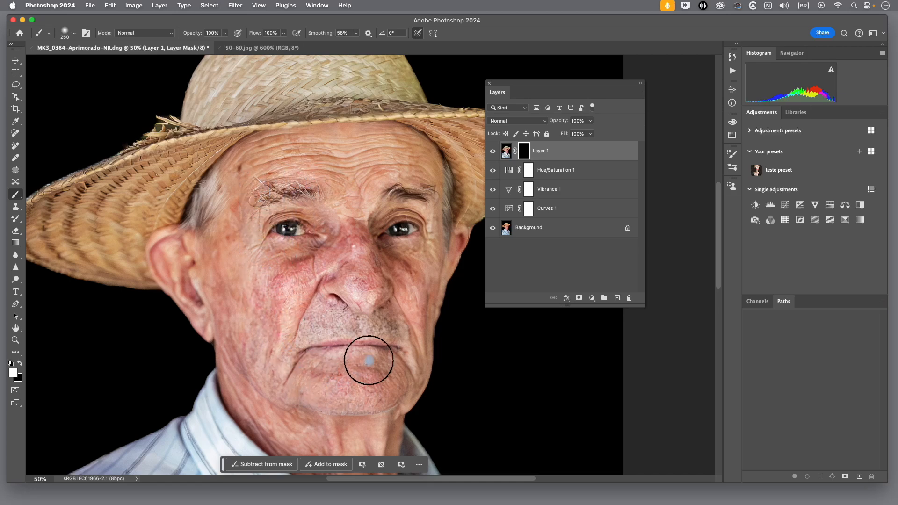
{"action": "left_click", "coordinate": [271, 190]}
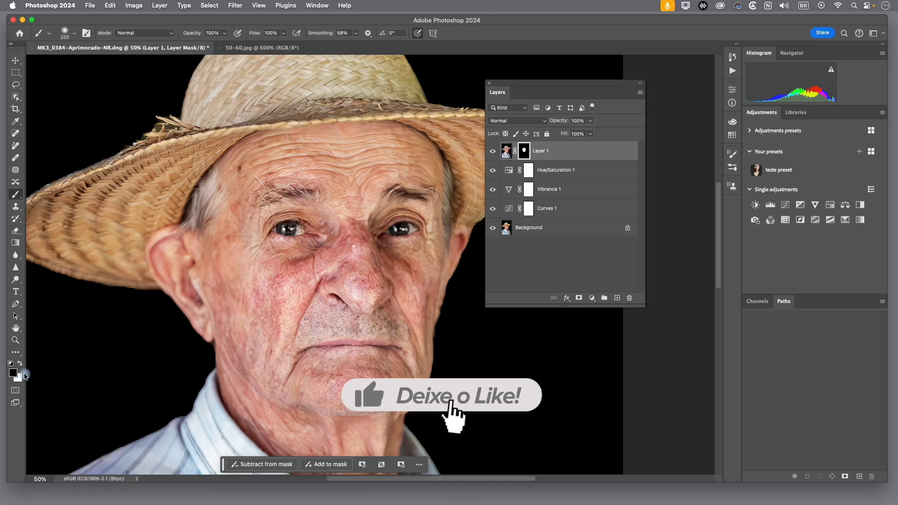
{"action": "key", "text": "x"}
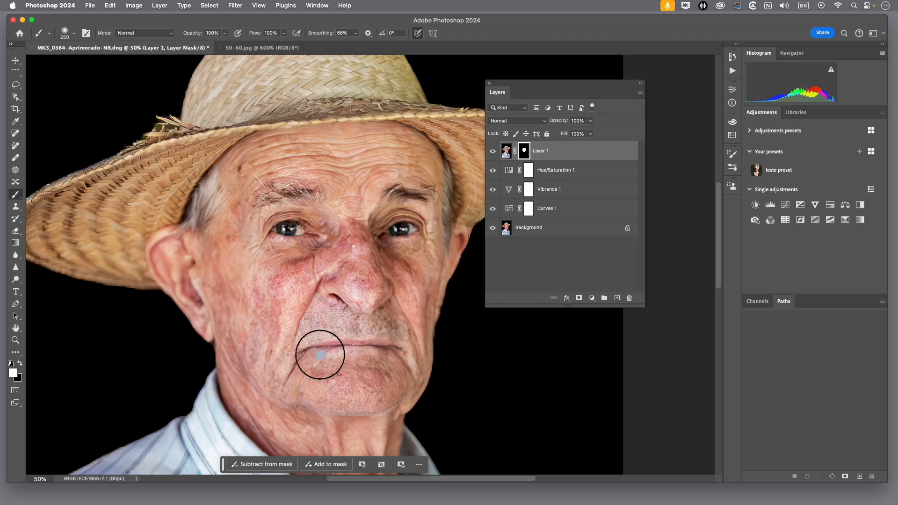
Toggle Layer 1's visibility repeatedly to compare the face with and without the masked sharpening.
{"action": "left_click", "coordinate": [494, 154]}
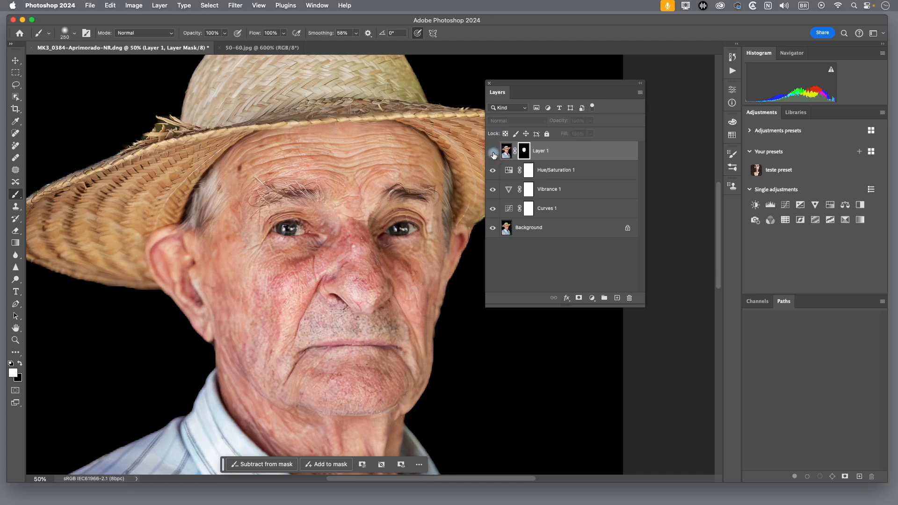
{"action": "left_click", "coordinate": [494, 155]}
{"action": "left_click", "coordinate": [494, 155]}
{"action": "left_click", "coordinate": [493, 155]}
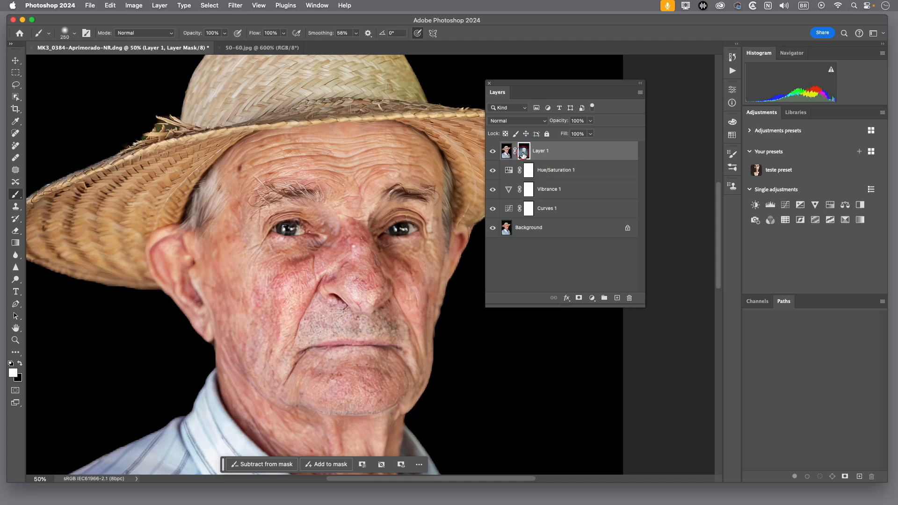
Display Layer 1's mask alone, paint the missed grey spot near its centre white, and return to the image.
{"action": "left_click", "coordinate": [523, 154], "text": "alt"}
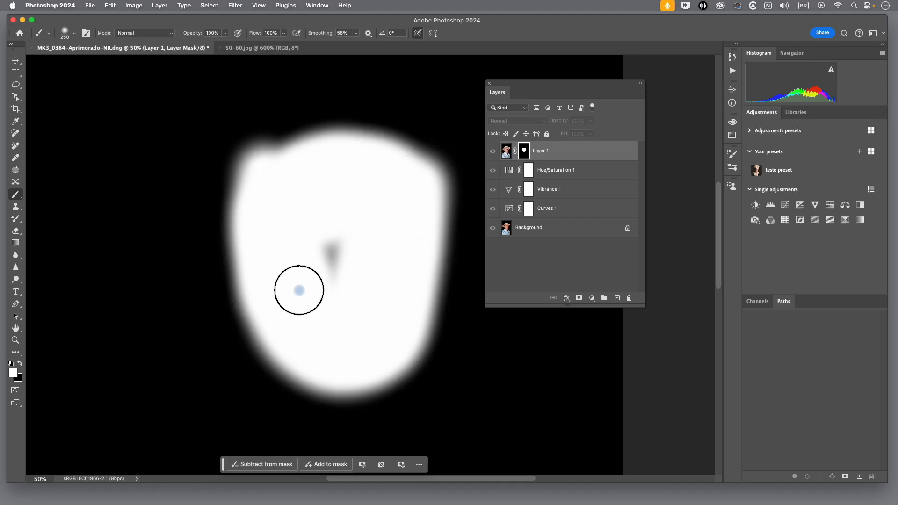
{"action": "left_click_drag", "start_coordinate": [320, 260], "coordinate": [331, 295]}
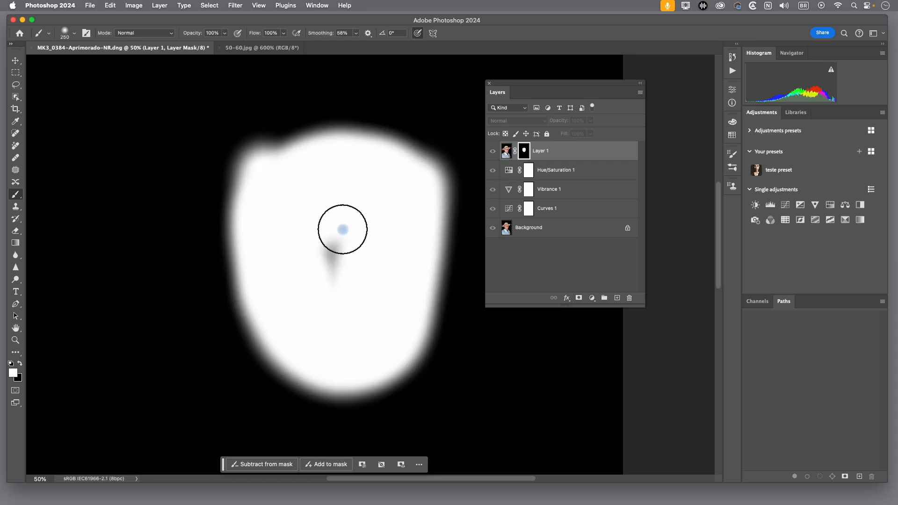
{"action": "left_click_drag", "start_coordinate": [335, 245], "coordinate": [331, 297]}
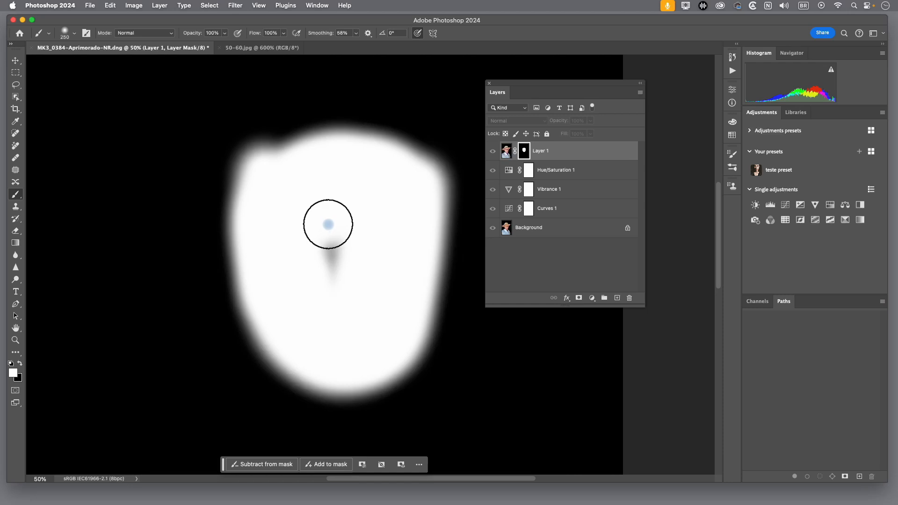
{"action": "left_click_drag", "start_coordinate": [327, 231], "coordinate": [337, 289]}
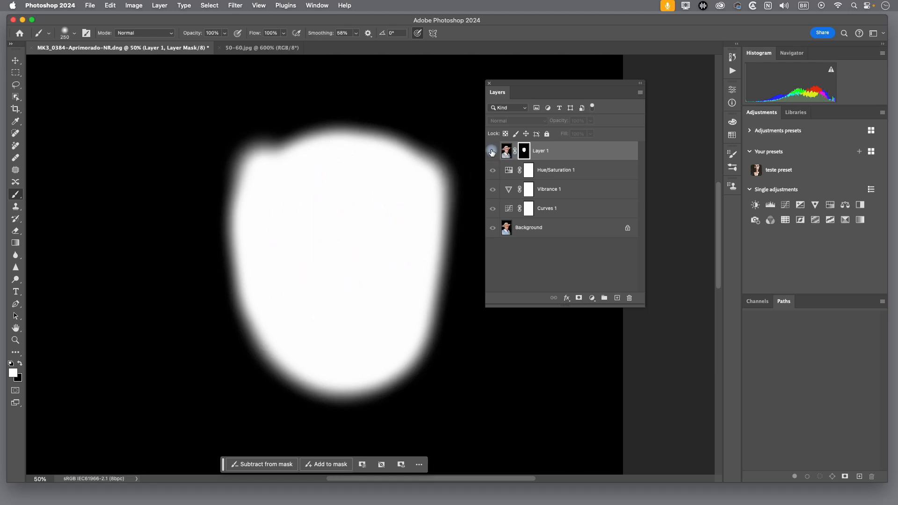
{"action": "left_click", "coordinate": [525, 153], "text": "alt"}
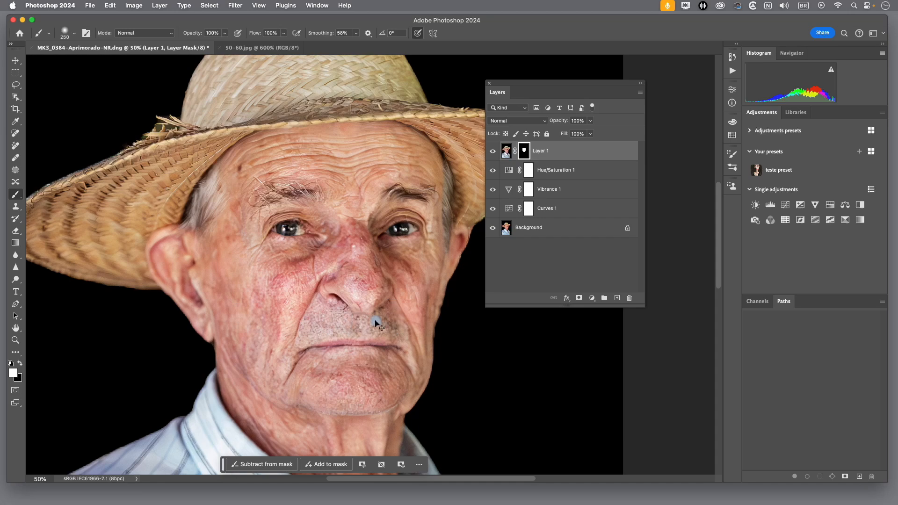
Stamp all visible layers into a new merged layer above Layer 1.
{"action": "key", "text": "super+minus"}
{"action": "key", "text": "super+minus"}
{"action": "key", "text": "super+minus"}
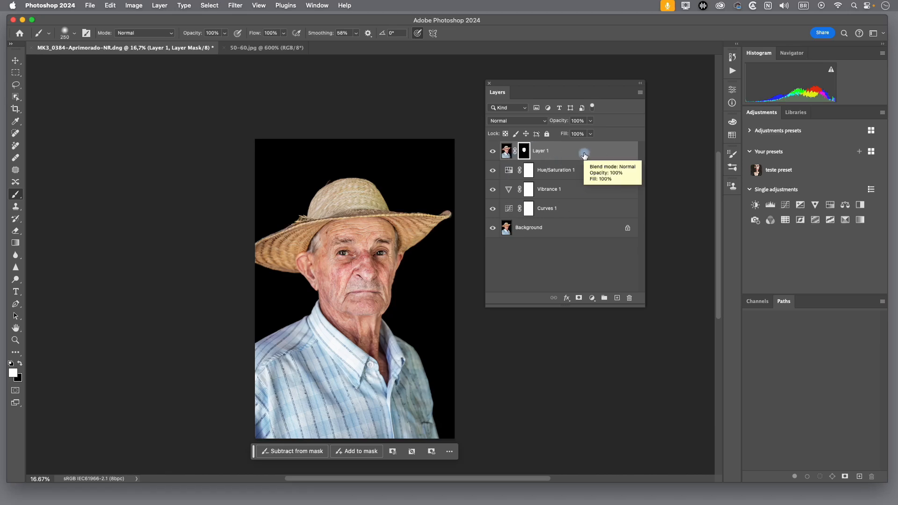
{"action": "key", "text": "super+alt+shift+e"}
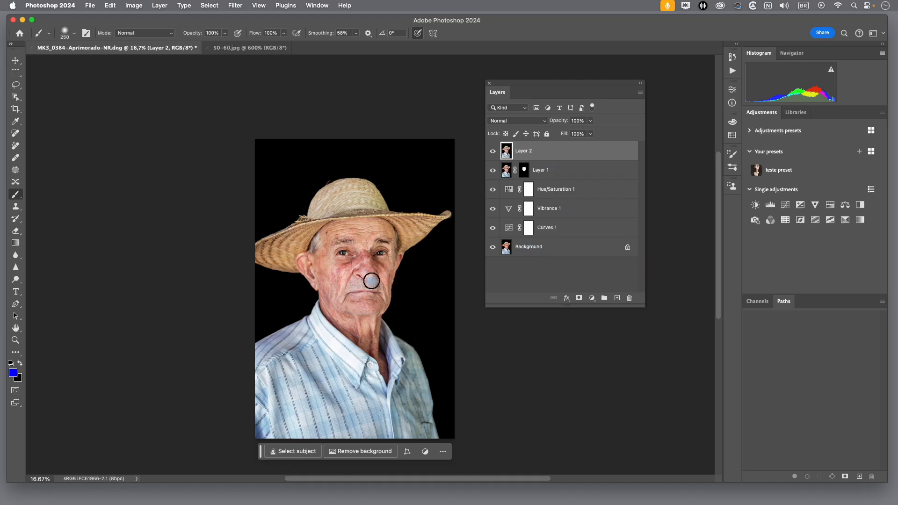
Apply Unsharp Mask to Layer 2 with Amount 20%, Radius 20 pixels and Threshold 0.
{"action": "left_click", "coordinate": [235, 6]}
{"action": "mouse_move", "coordinate": [270, 174]}
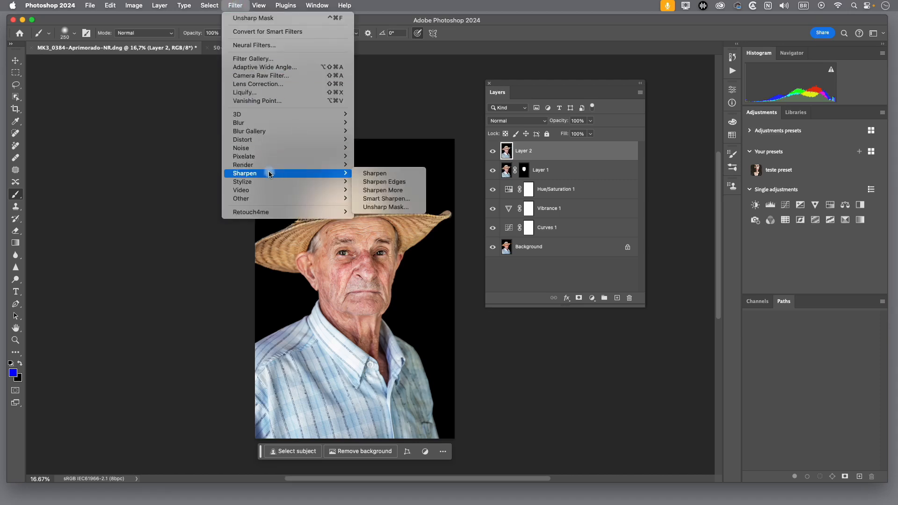
{"action": "left_click", "coordinate": [395, 207]}
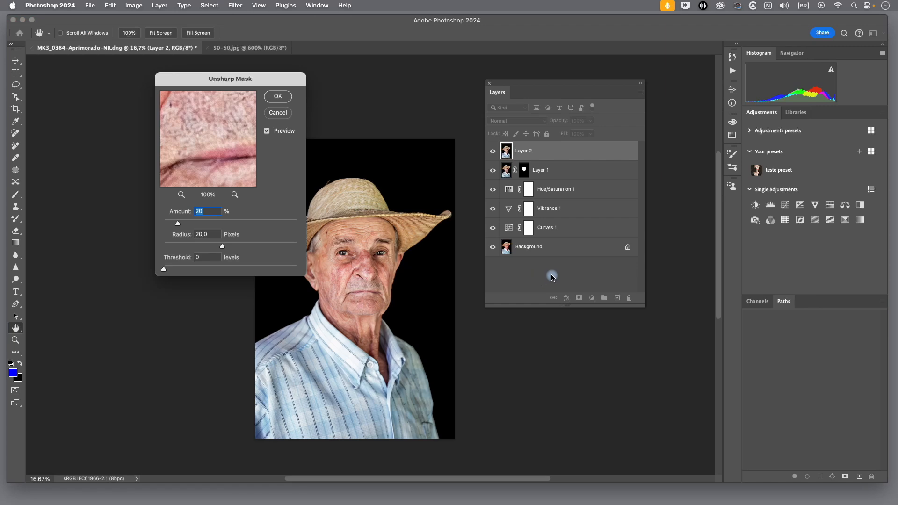
{"action": "left_click_drag", "start_coordinate": [256, 84], "coordinate": [243, 80]}
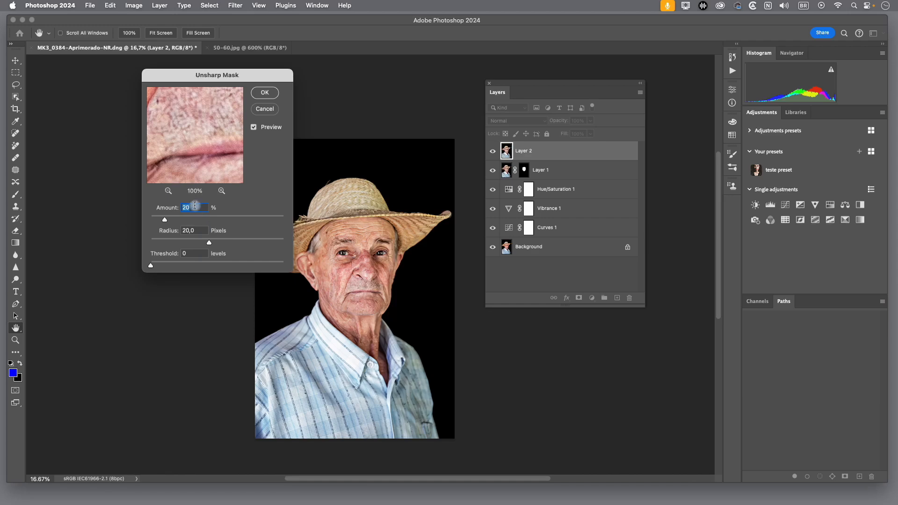
{"action": "left_click_drag", "start_coordinate": [199, 206], "coordinate": [191, 206]}
{"action": "left_click_drag", "start_coordinate": [200, 231], "coordinate": [155, 228]}
{"action": "left_click", "coordinate": [266, 95]}
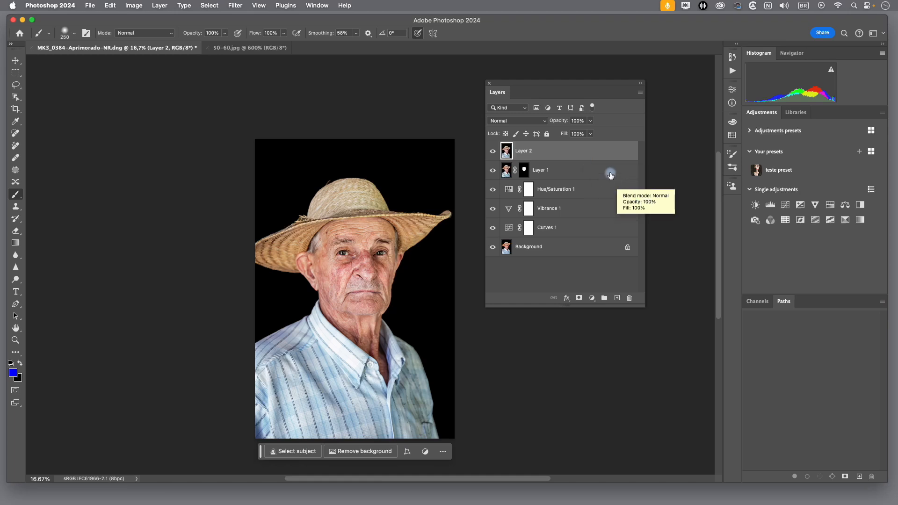
Add a black layer mask to Layer 2 and set the brush hardness to 18%.
{"action": "left_click", "coordinate": [580, 298], "text": "alt"}
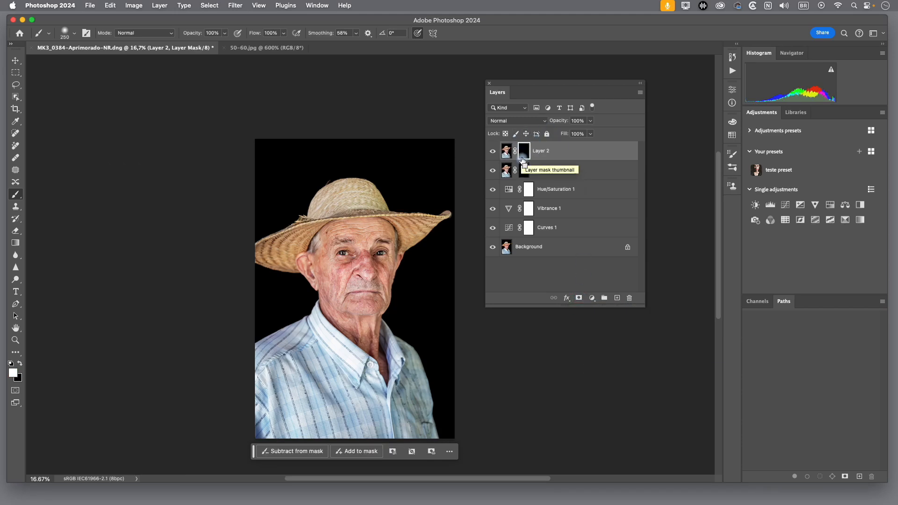
{"action": "key", "text": "super+equal"}
{"action": "key", "text": "super+equal"}
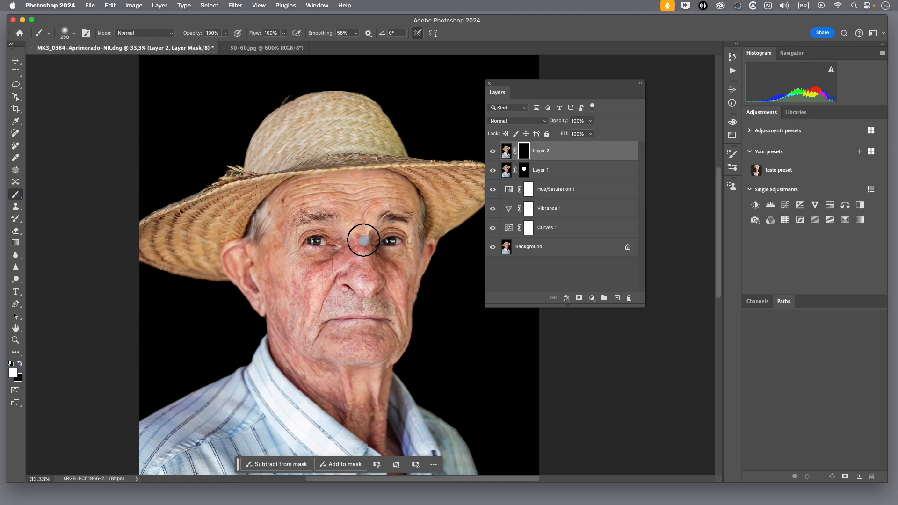
{"action": "left_click", "coordinate": [76, 36]}
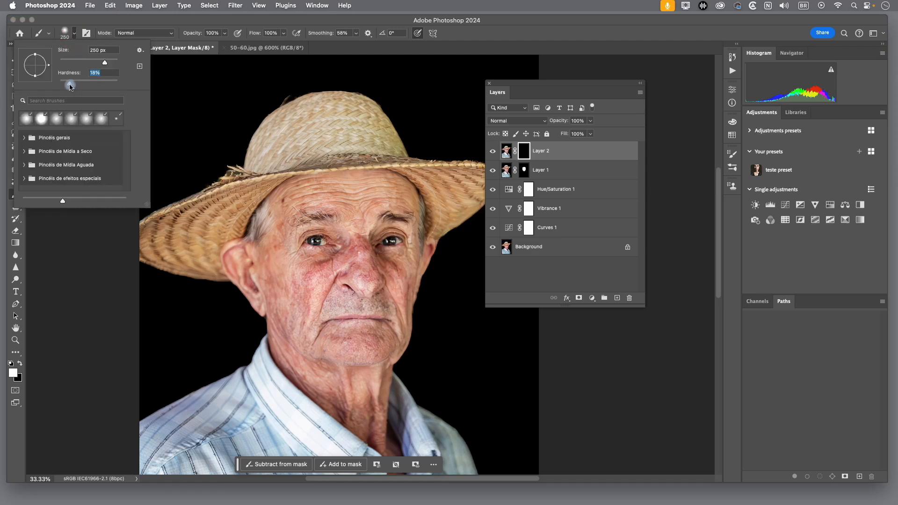
{"action": "left_click", "coordinate": [155, 23]}
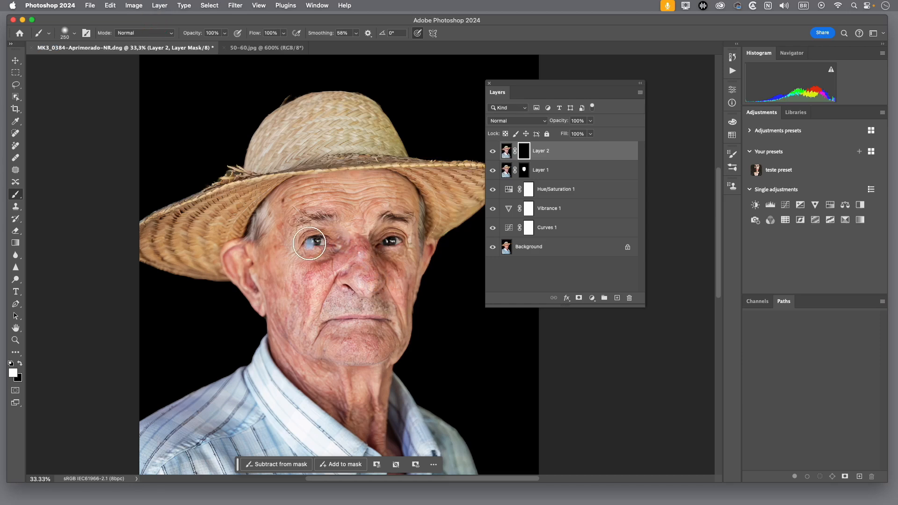
Paint white over the eyes, nose and mouth on Layer 2's mask, checking the coverage in the mask-only view.
{"action": "left_click", "coordinate": [389, 242]}
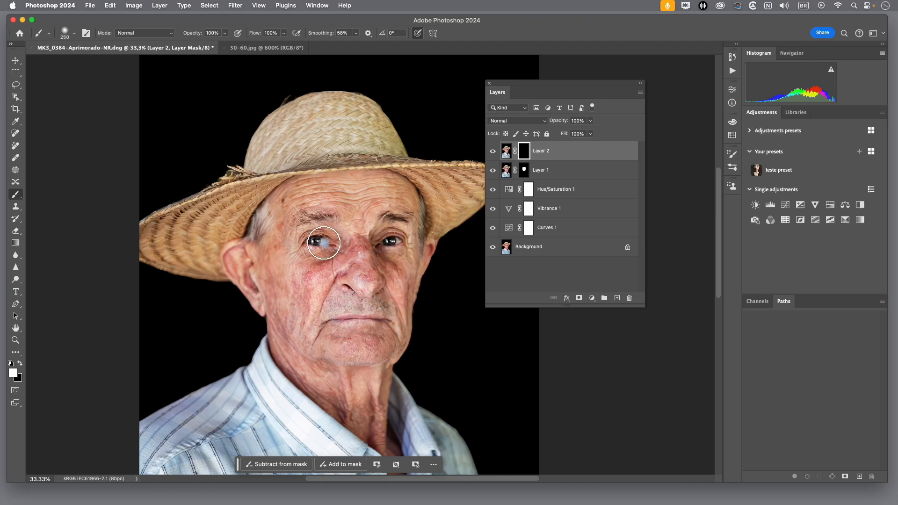
{"action": "left_click_drag", "start_coordinate": [320, 239], "coordinate": [319, 243]}
{"action": "left_click_drag", "start_coordinate": [394, 258], "coordinate": [398, 240]}
{"action": "left_click", "coordinate": [524, 155], "text": "alt"}
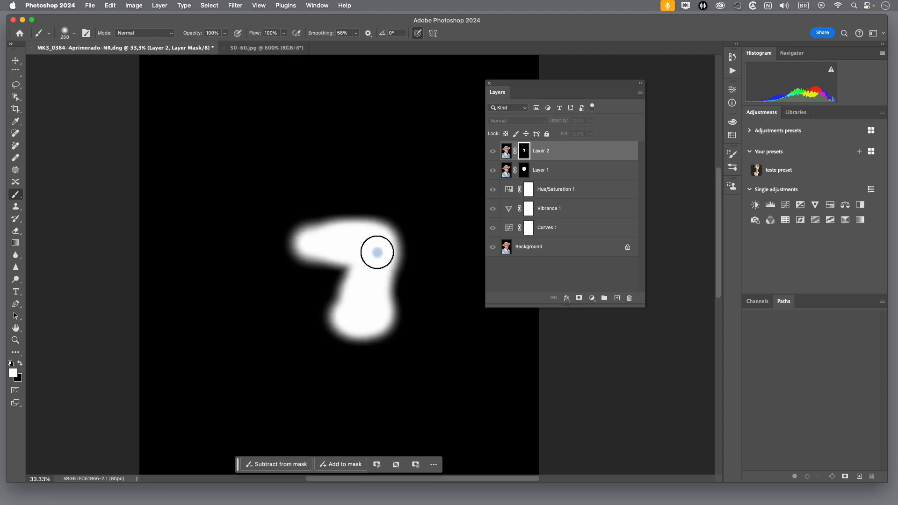
{"action": "left_click", "coordinate": [527, 156], "text": "alt"}
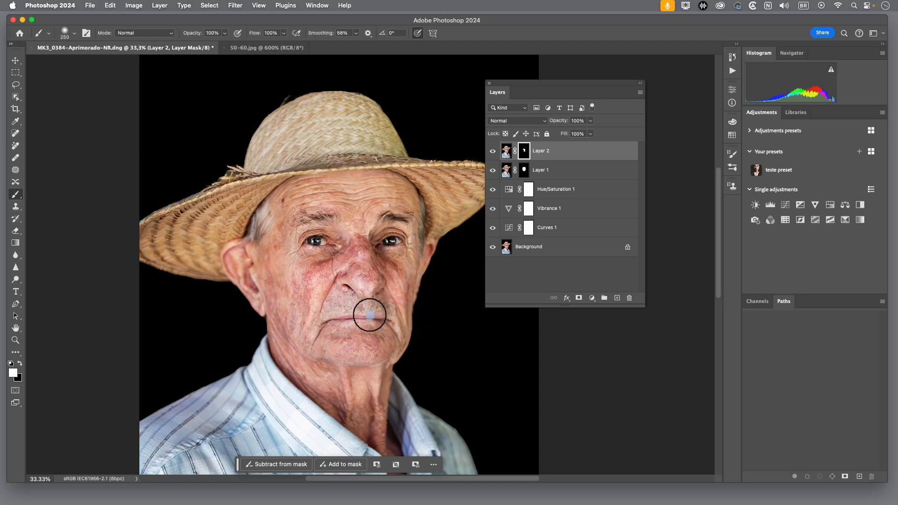
{"action": "left_click", "coordinate": [525, 152], "text": "alt"}
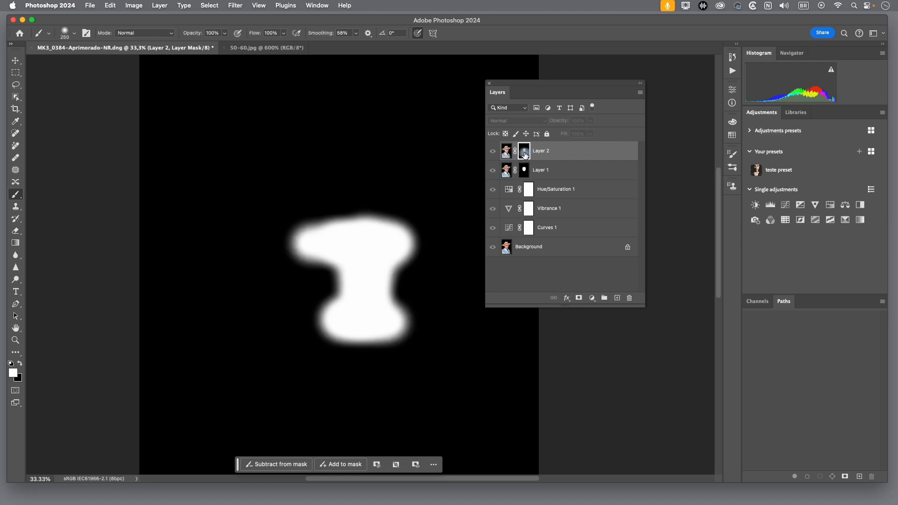
{"action": "left_click", "coordinate": [525, 155], "text": "alt"}
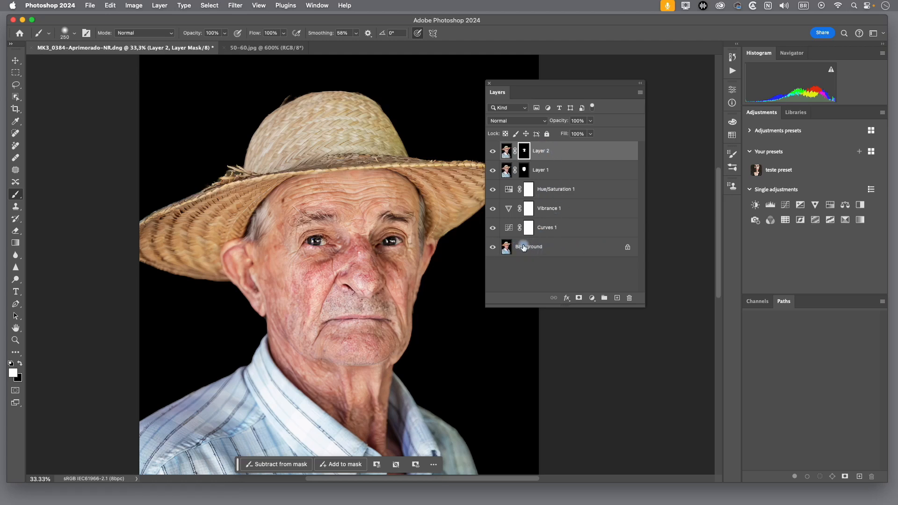
Isolate the Background layer and restore all layers repeatedly to compare the original portrait with the edited one.
{"action": "left_click", "coordinate": [493, 249], "text": "alt"}
{"action": "left_click", "coordinate": [493, 248], "text": "alt"}
{"action": "left_click", "coordinate": [493, 251], "text": "alt"}
{"action": "left_click", "coordinate": [493, 250], "text": "alt"}
Group Layer 1 and Layer 2, and toggle the group's visibility to compare the portrait with and without sharpening.
{"action": "left_click", "coordinate": [574, 171], "text": "shift"}
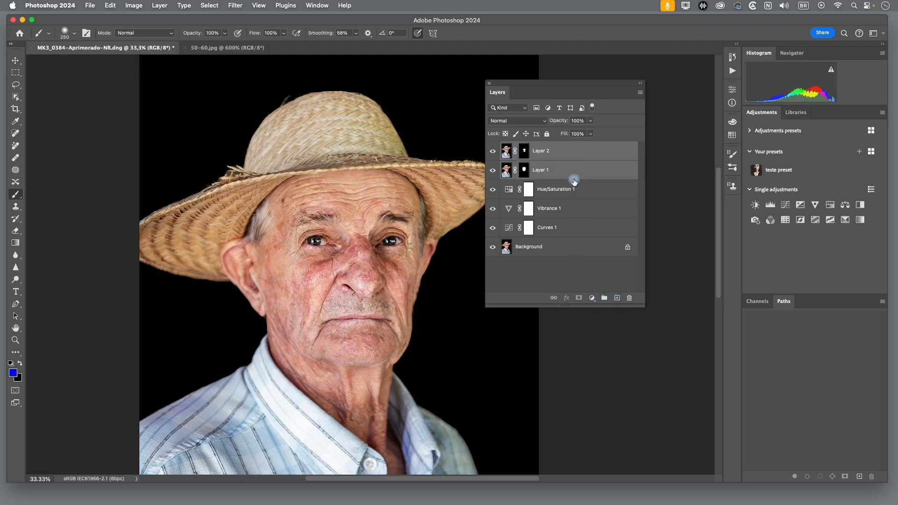
{"action": "left_click", "coordinate": [605, 298]}
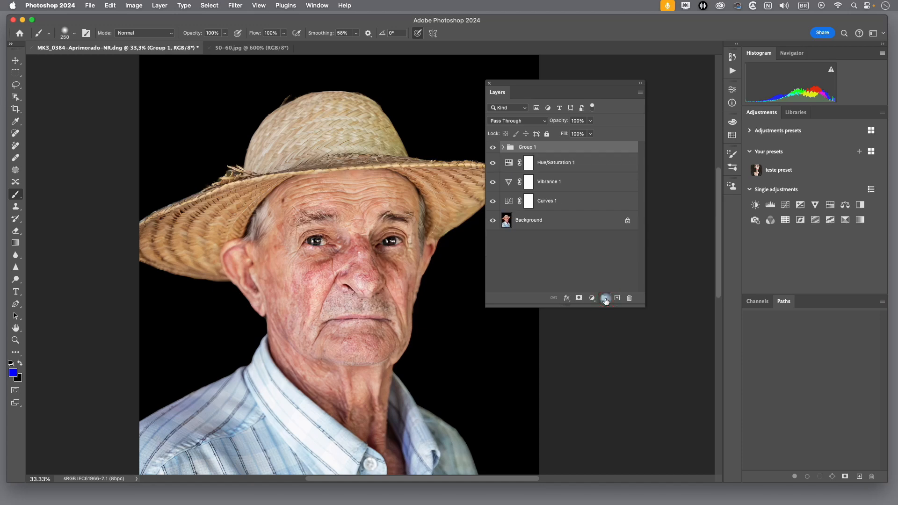
{"action": "left_click", "coordinate": [492, 149]}
{"action": "left_click", "coordinate": [492, 149]}
{"action": "left_click", "coordinate": [492, 149]}
{"action": "left_click", "coordinate": [492, 148]}
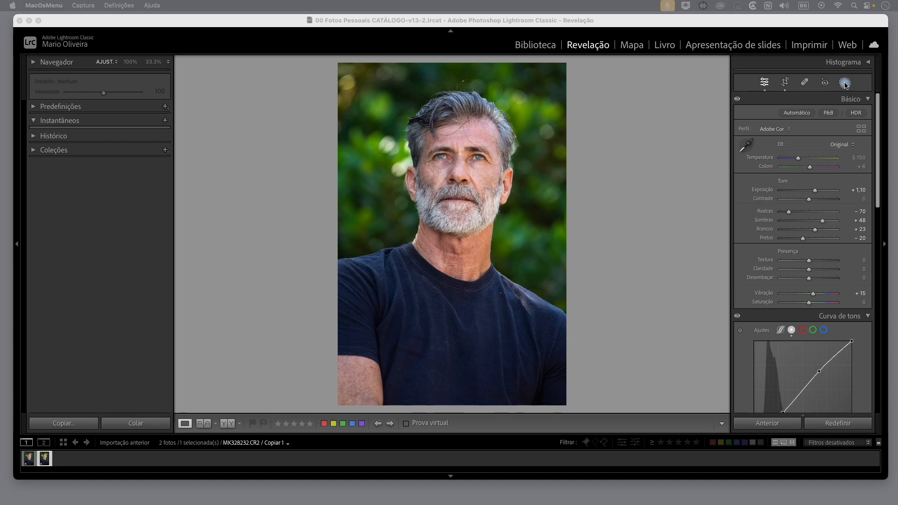
Switch to Lightroom Classic, create a brush mask with Difusão 83, and paint it over the bearded man's face.
{"action": "left_click", "coordinate": [845, 83]}
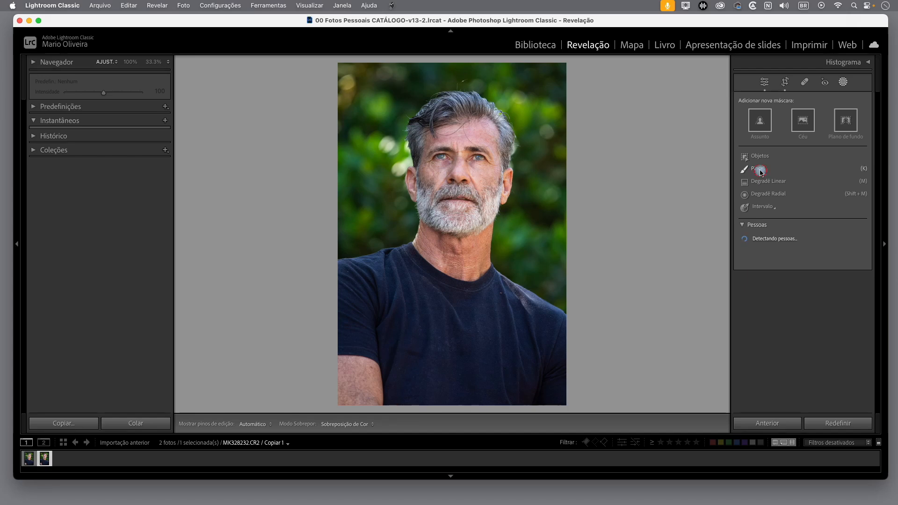
{"action": "left_click", "coordinate": [759, 169]}
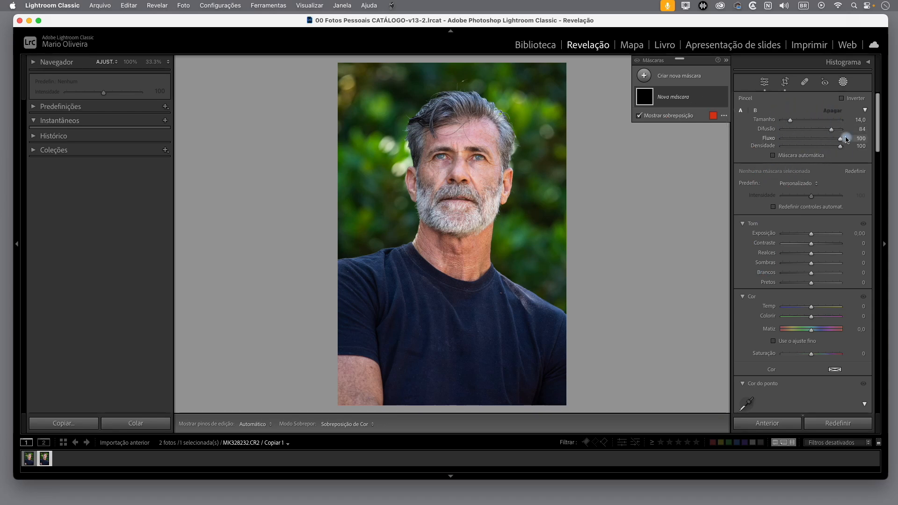
{"action": "left_click_drag", "start_coordinate": [833, 132], "coordinate": [831, 132]}
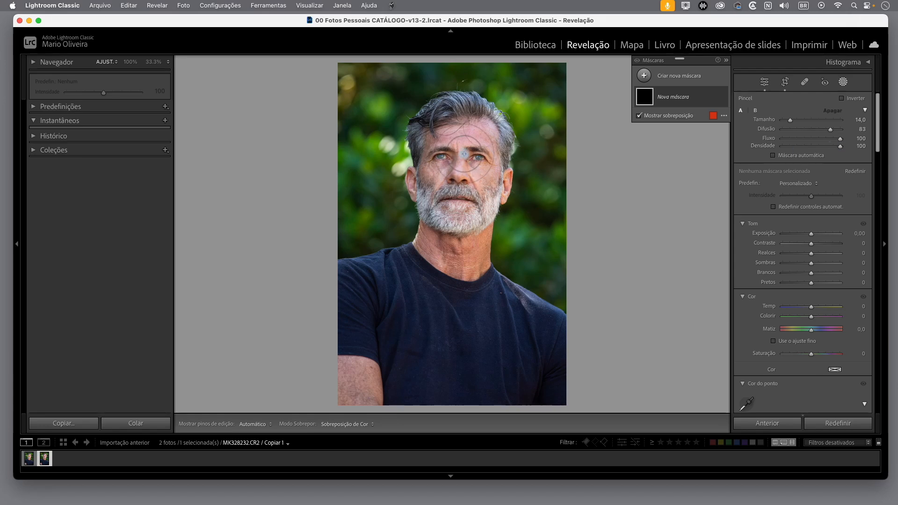
{"action": "key", "text": "h"}
{"action": "mouse_move", "coordinate": [465, 148]}
{"action": "left_mouse_down"}
{"action": "mouse_move", "coordinate": [442, 166]}
{"action": "mouse_move", "coordinate": [458, 198]}
{"action": "mouse_move", "coordinate": [470, 155]}
{"action": "mouse_move", "coordinate": [467, 189]}
{"action": "mouse_move", "coordinate": [449, 208]}
{"action": "mouse_move", "coordinate": [437, 191]}
{"action": "mouse_move", "coordinate": [447, 162]}
{"action": "mouse_move", "coordinate": [470, 147]}
{"action": "mouse_move", "coordinate": [479, 206]}
{"action": "mouse_move", "coordinate": [470, 192]}
{"action": "mouse_move", "coordinate": [497, 148]}
{"action": "left_mouse_up"}
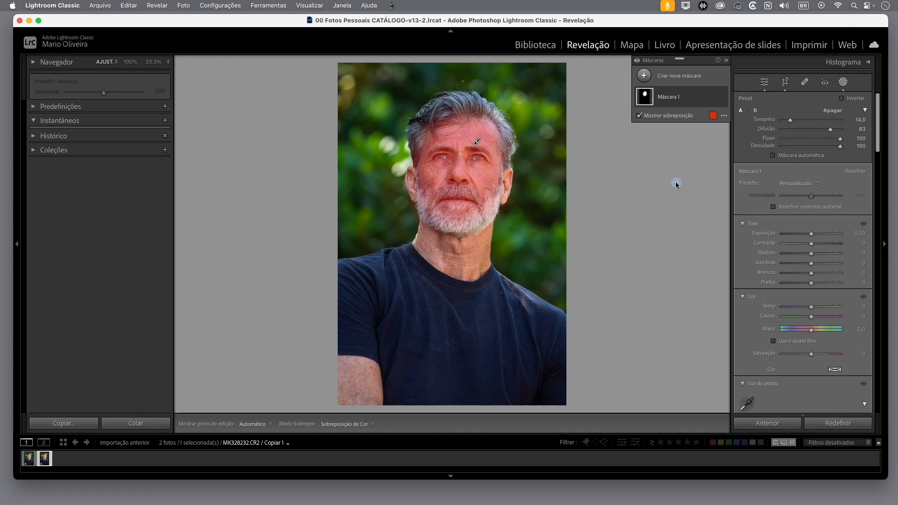
Set Máscara 1's Exposição to 0,13 with the overlay hidden, and duplicate the mask.
{"action": "key", "text": "o"}
{"action": "left_click", "coordinate": [812, 237]}
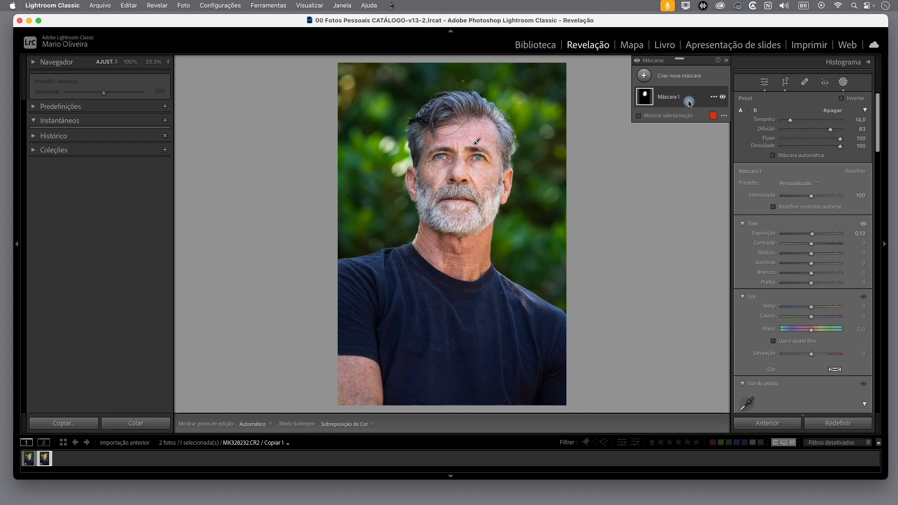
{"action": "left_click", "coordinate": [714, 98]}
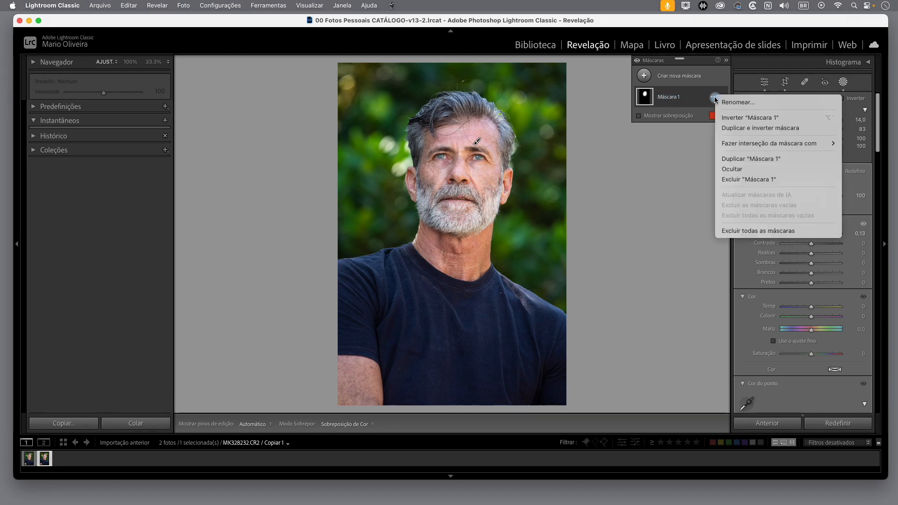
{"action": "left_click", "coordinate": [756, 161]}
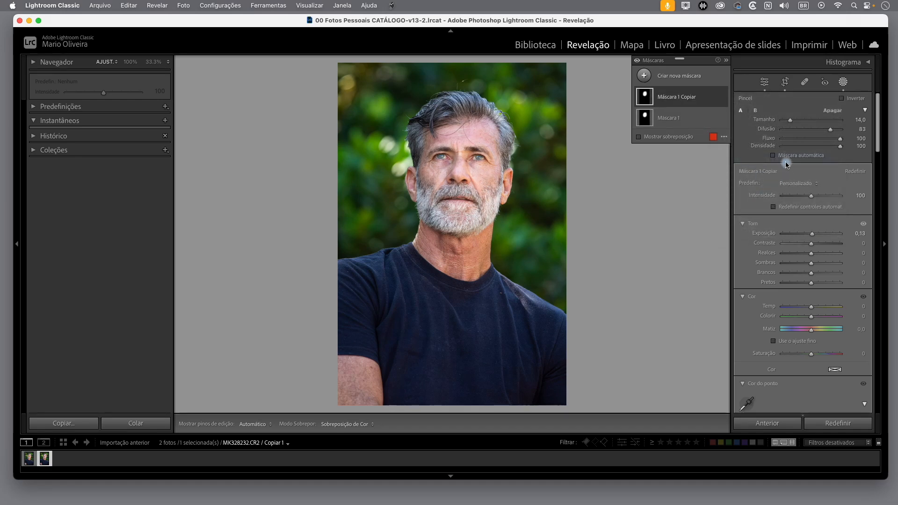
Reset Exposição on the duplicated face mask and set its Contraste to 20.
{"action": "double_click", "coordinate": [813, 235]}
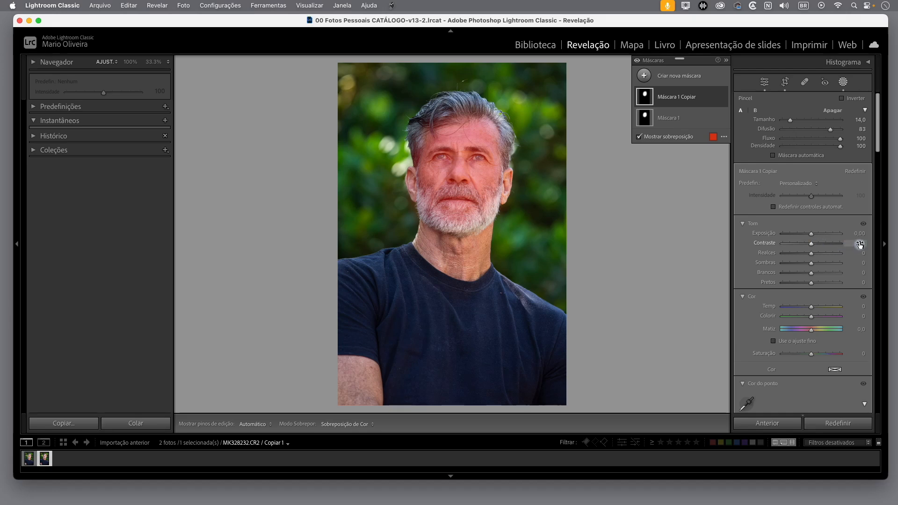
{"action": "left_click", "coordinate": [861, 243]}
{"action": "type", "text": "20"}
{"action": "key", "text": "Return"}
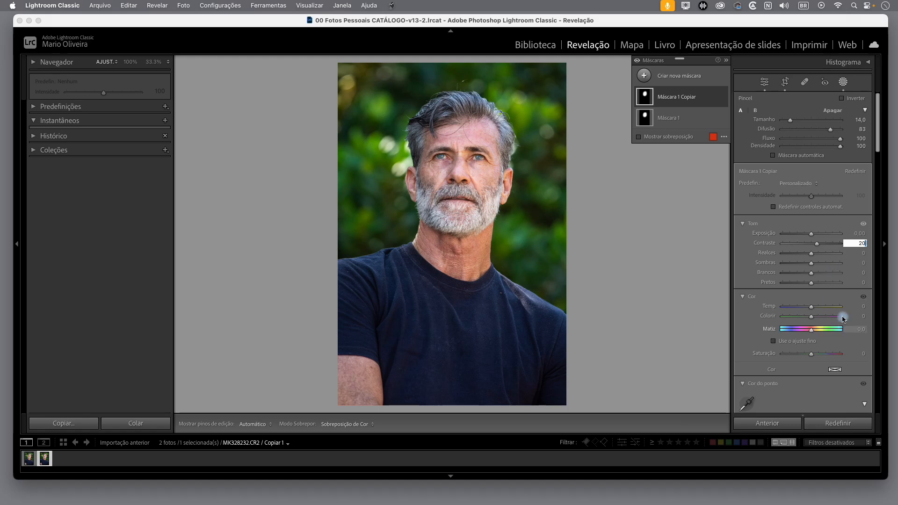
Set both Textura and Claridade to 20 on the duplicated face mask.
{"action": "scroll", "coordinate": [853, 364], "scroll_direction": "down", "scroll_amount": 3}
{"action": "scroll", "coordinate": [852, 364], "scroll_direction": "down", "scroll_amount": 10}
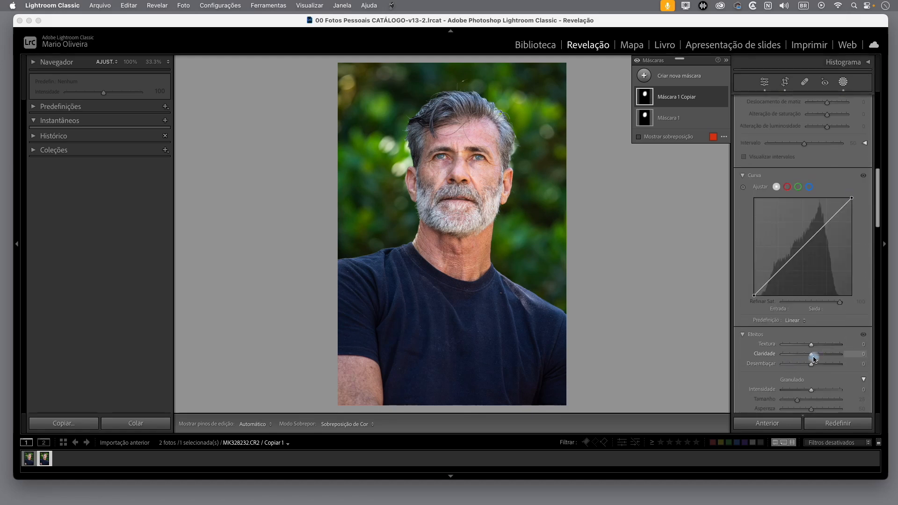
{"action": "left_click", "coordinate": [856, 344]}
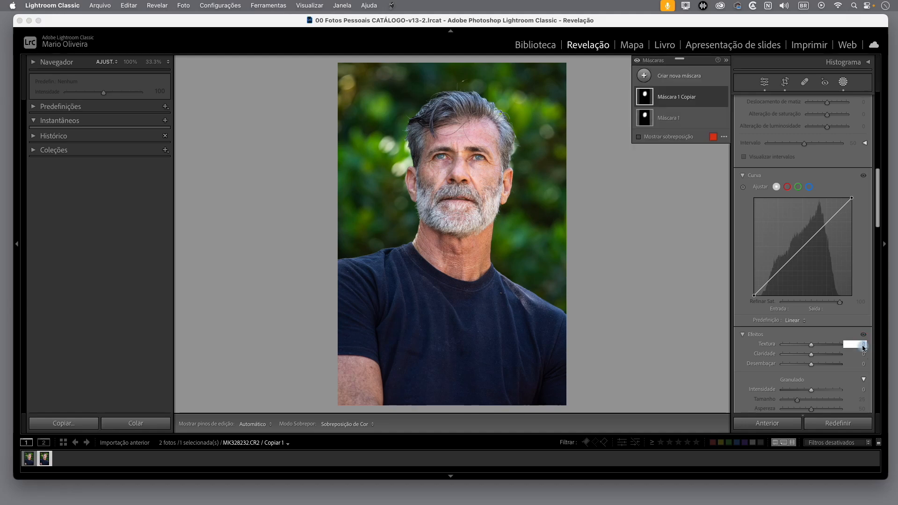
{"action": "type", "text": "20"}
{"action": "left_click", "coordinate": [863, 359]}
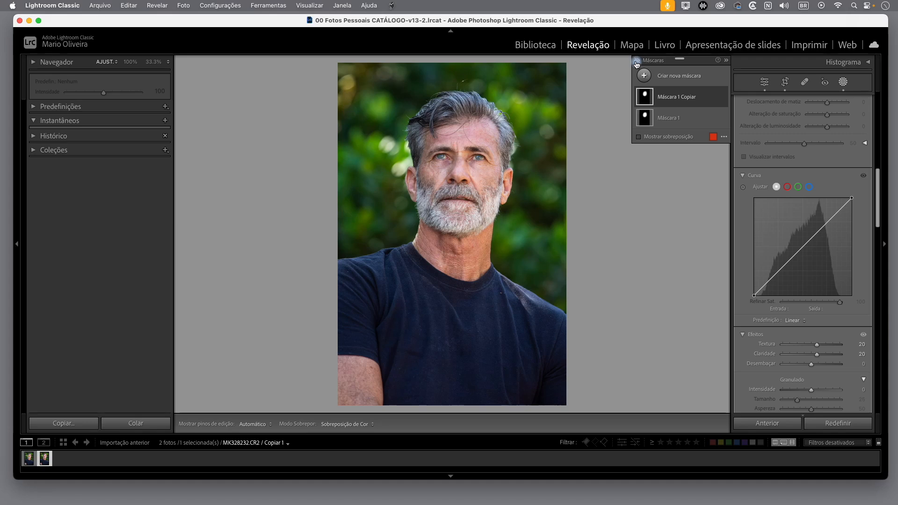
Create a new brush mask with Tamanho 7,0 and paint it over the man's eyes, nose and mouth.
{"action": "mouse_move", "coordinate": [701, 106]}
{"action": "left_click", "coordinate": [645, 76]}
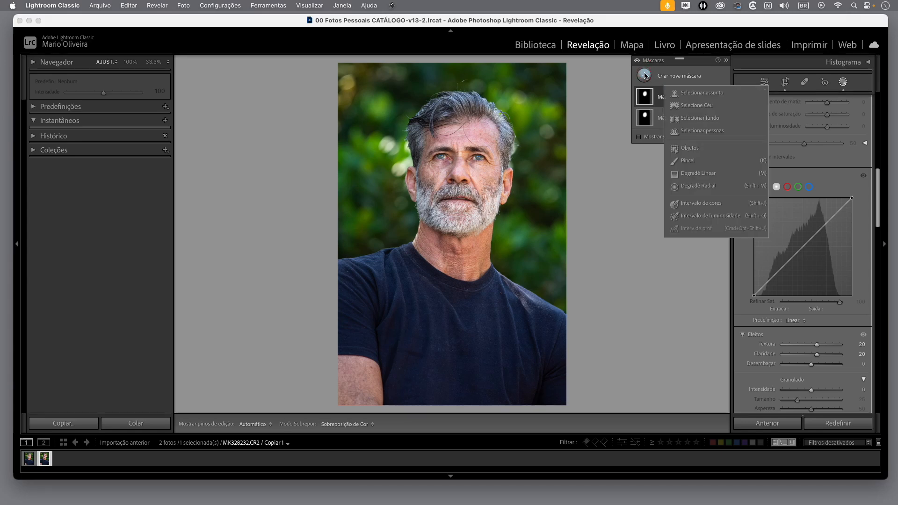
{"action": "left_click", "coordinate": [690, 163]}
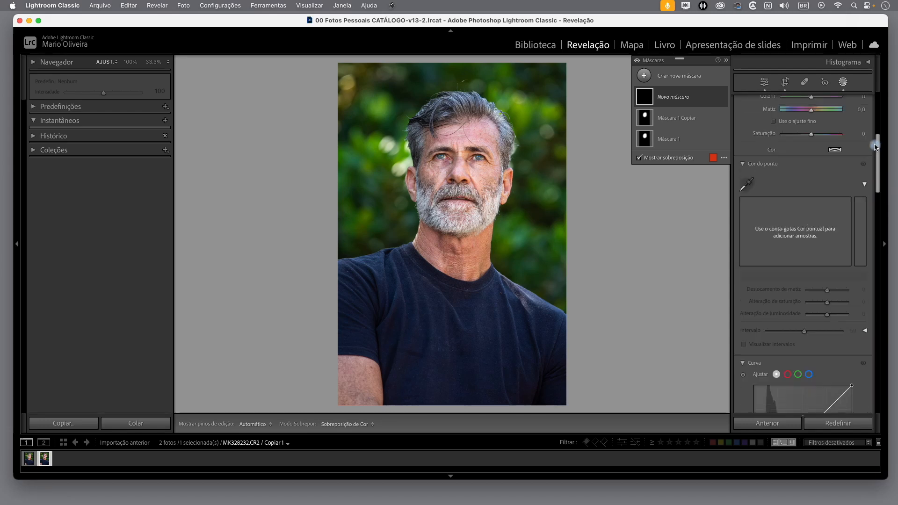
{"action": "left_click_drag", "start_coordinate": [875, 189], "coordinate": [875, 105]}
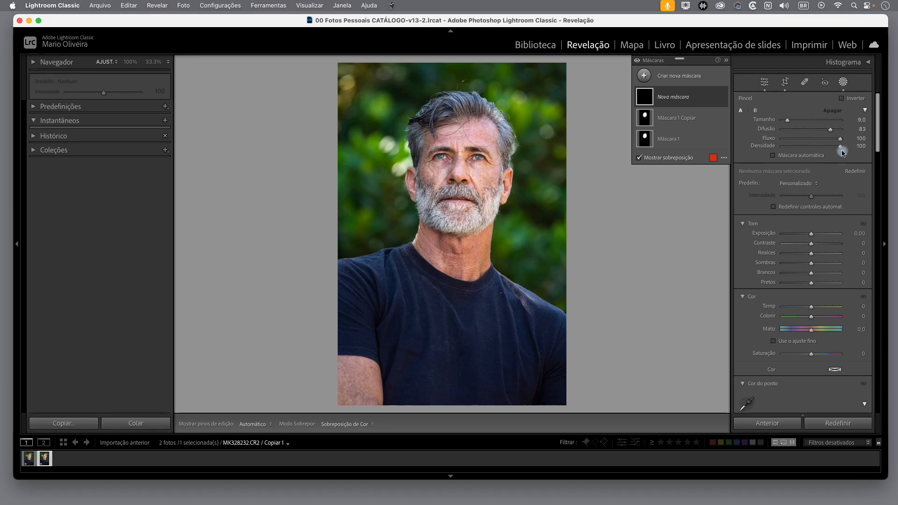
{"action": "scroll", "coordinate": [445, 160], "scroll_direction": "down", "scroll_amount": 2}
{"action": "mouse_move", "coordinate": [438, 158]}
{"action": "left_mouse_down"}
{"action": "mouse_move", "coordinate": [481, 158]}
{"action": "mouse_move", "coordinate": [435, 158]}
{"action": "mouse_move", "coordinate": [497, 161]}
{"action": "mouse_move", "coordinate": [472, 161]}
{"action": "mouse_move", "coordinate": [463, 180]}
{"action": "mouse_move", "coordinate": [459, 169]}
{"action": "mouse_move", "coordinate": [462, 183]}
{"action": "mouse_move", "coordinate": [446, 200]}
{"action": "mouse_move", "coordinate": [472, 204]}
{"action": "mouse_move", "coordinate": [465, 208]}
{"action": "mouse_move", "coordinate": [445, 198]}
{"action": "mouse_move", "coordinate": [464, 195]}
{"action": "mouse_move", "coordinate": [458, 181]}
{"action": "mouse_move", "coordinate": [477, 159]}
{"action": "mouse_move", "coordinate": [448, 164]}
{"action": "left_mouse_up"}
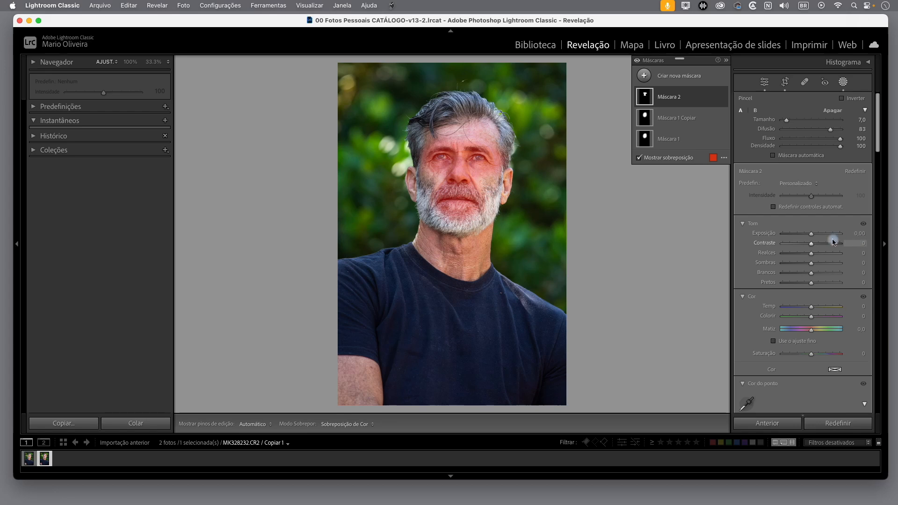
Set Textura and Claridade to 10 on the eyes, nose and mouth mask, and toggle all masks to compare the portrait.
{"action": "scroll", "coordinate": [830, 256], "scroll_direction": "down", "scroll_amount": 10}
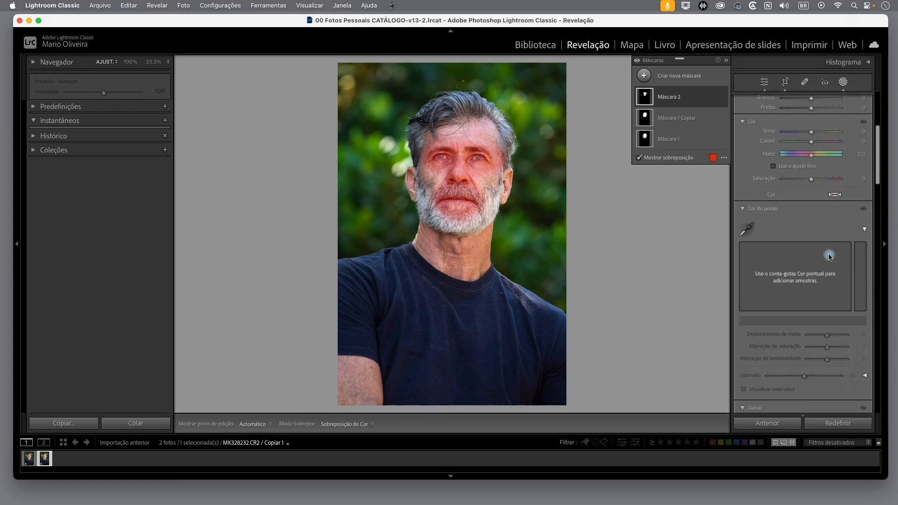
{"action": "scroll", "coordinate": [830, 254], "scroll_direction": "down", "scroll_amount": 3}
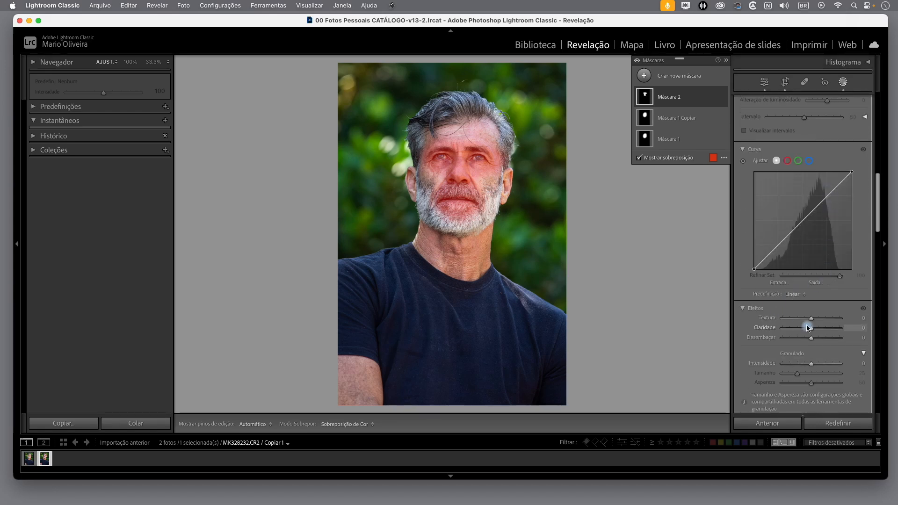
{"action": "left_click", "coordinate": [861, 320]}
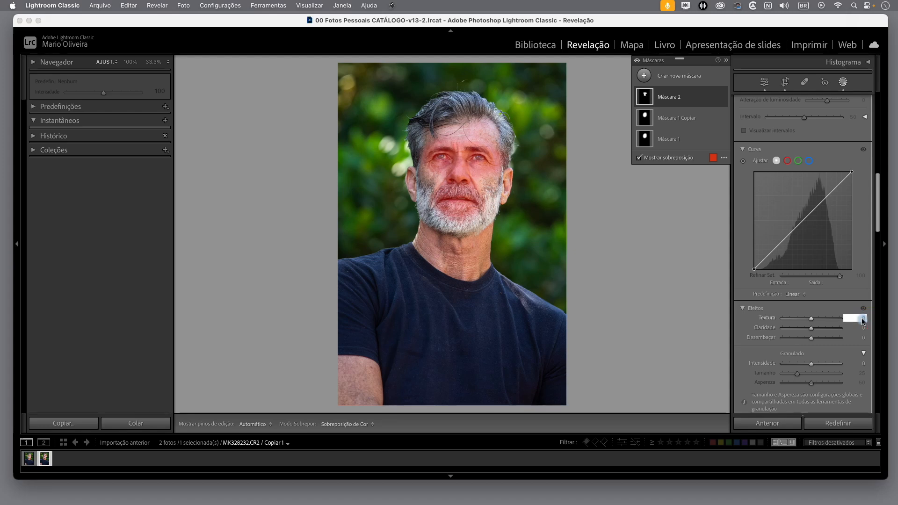
{"action": "type", "text": "10"}
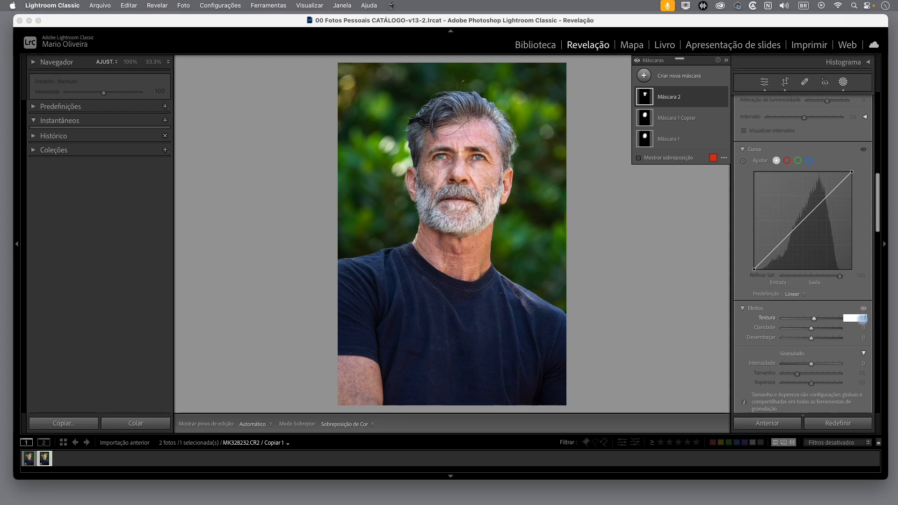
{"action": "left_click", "coordinate": [864, 330]}
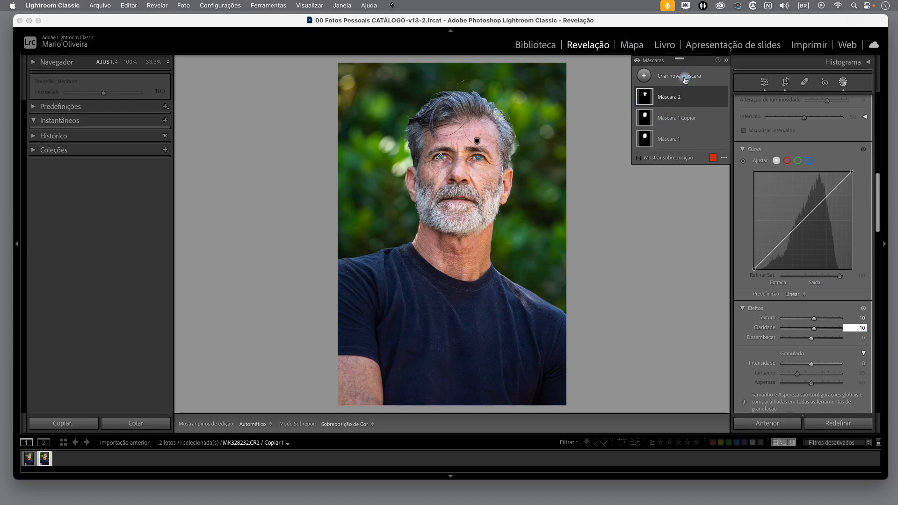
{"action": "left_click", "coordinate": [637, 62]}
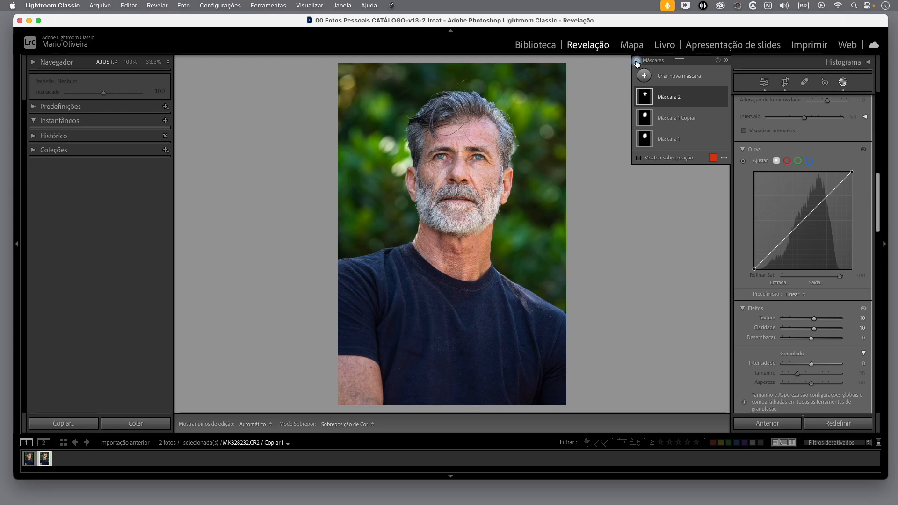